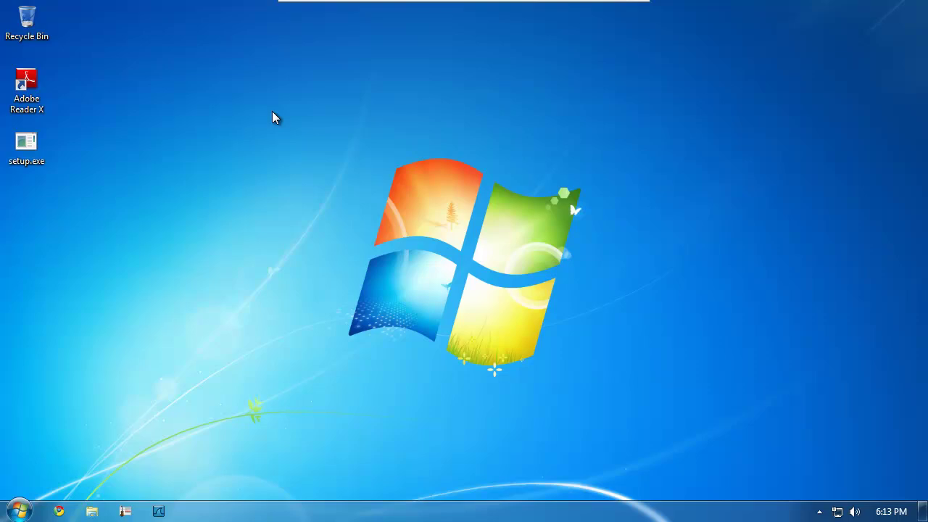
Step: Run setup.exe from the desktop to launch the fake Win 7 Home Security
double_click(31, 146)
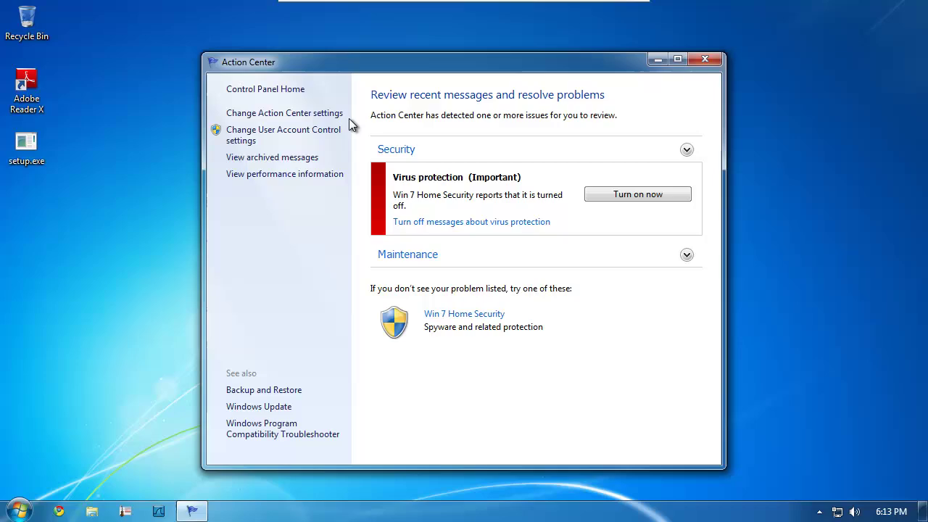
Step: Open Win 7 Home Security from the Action Center virus-protection warning
left_click(453, 316)
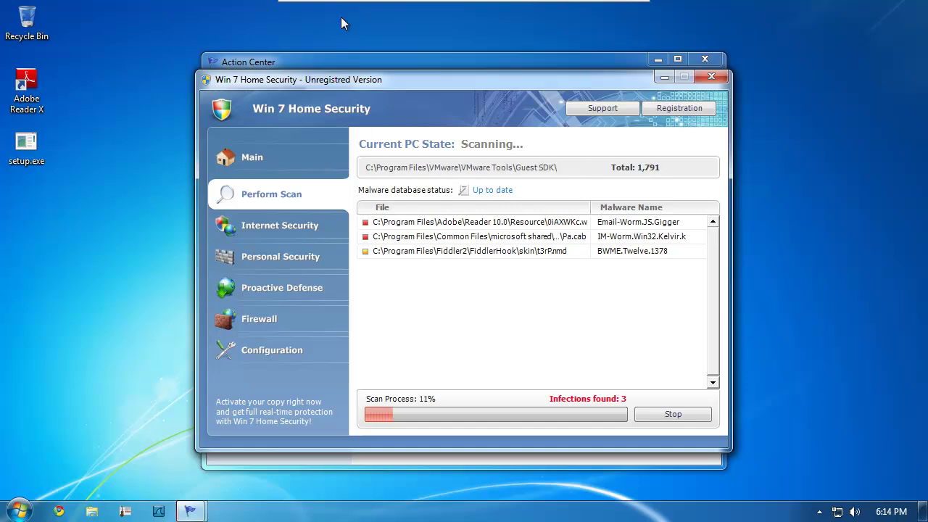
key("super")
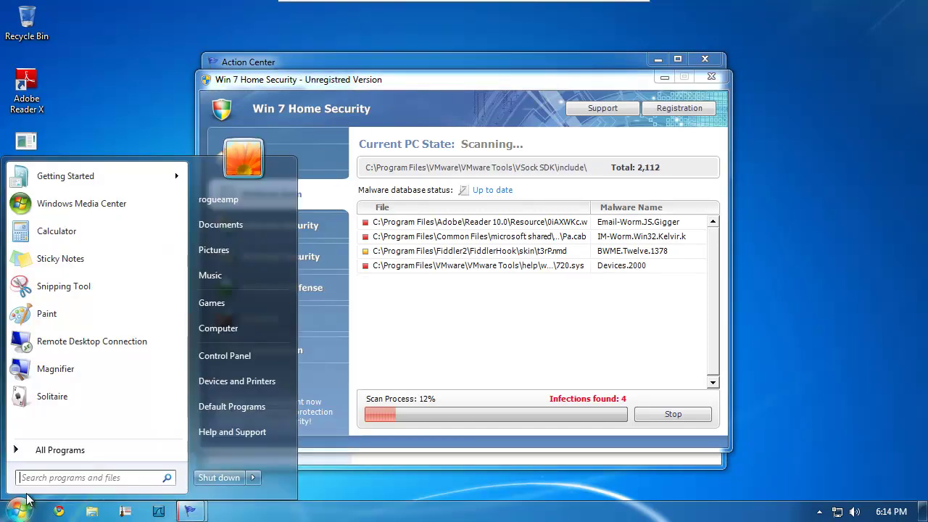
left_click(360, 348)
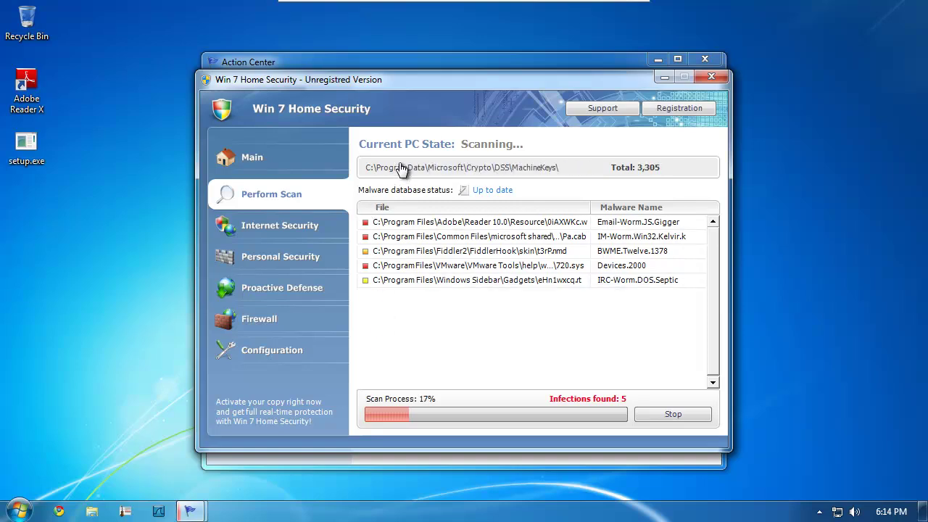
Step: Open and close the registration offer, then start Task Manager from the taskbar
left_click(671, 111)
left_click(492, 390)
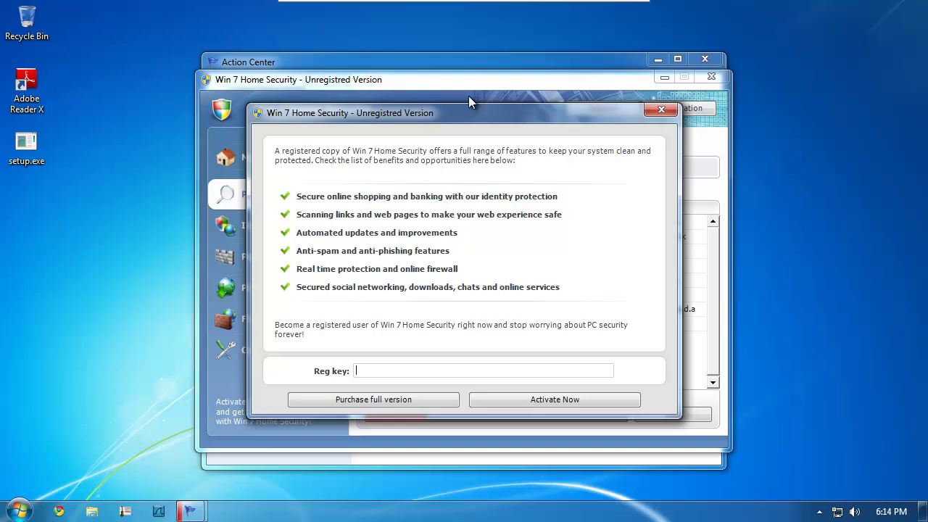
left_click(661, 110)
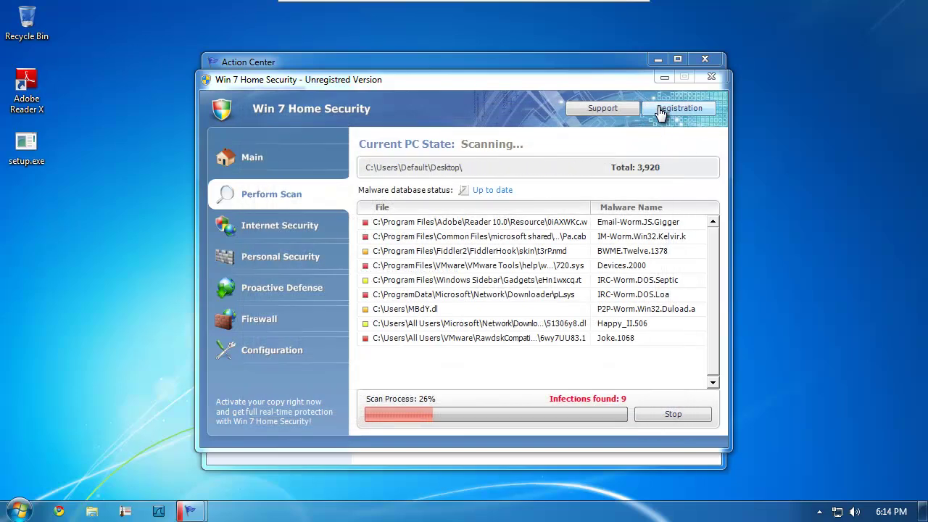
right_click(404, 515)
left_click(463, 471)
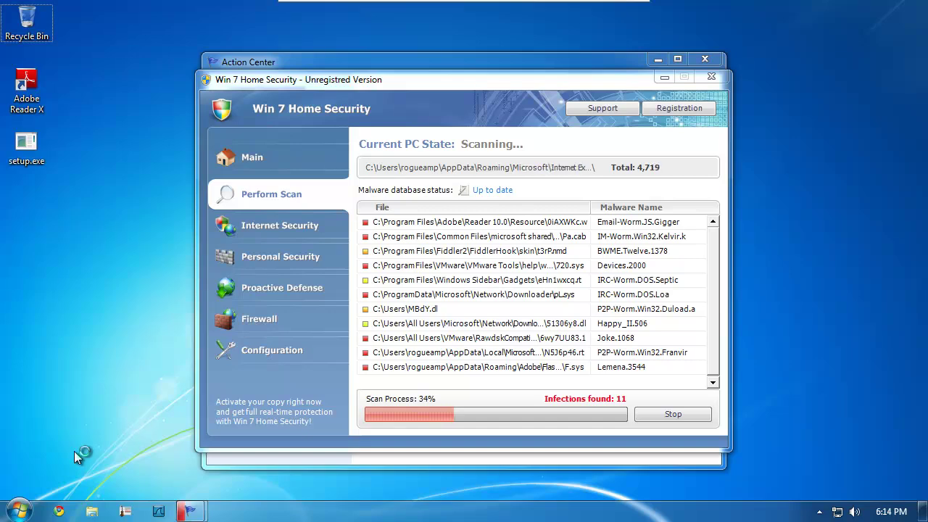
Step: Open the file location of the akj.exe process from Task Manager's Processes list
left_click(89, 55)
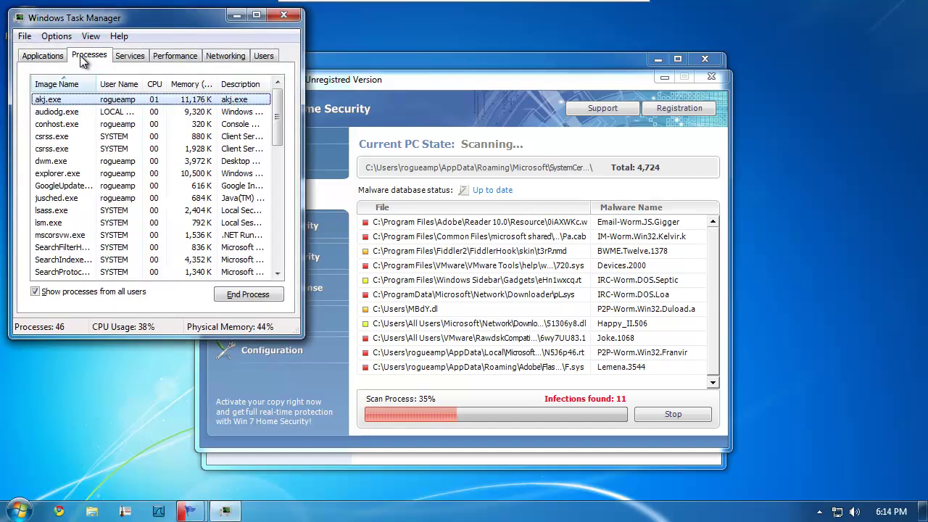
right_click(61, 103)
left_click(89, 113)
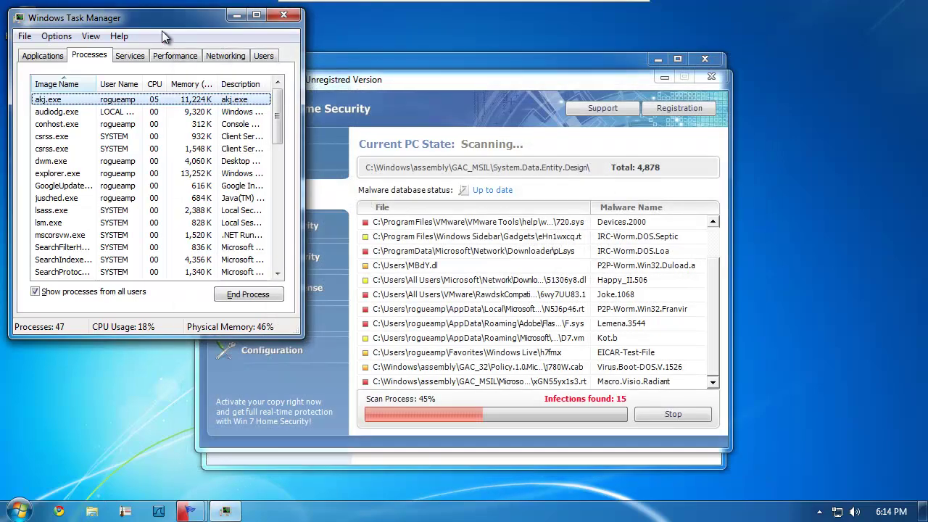
Step: Close Task Manager and browse the scanner's sidebar sections to Proactive Defense
left_click(284, 15)
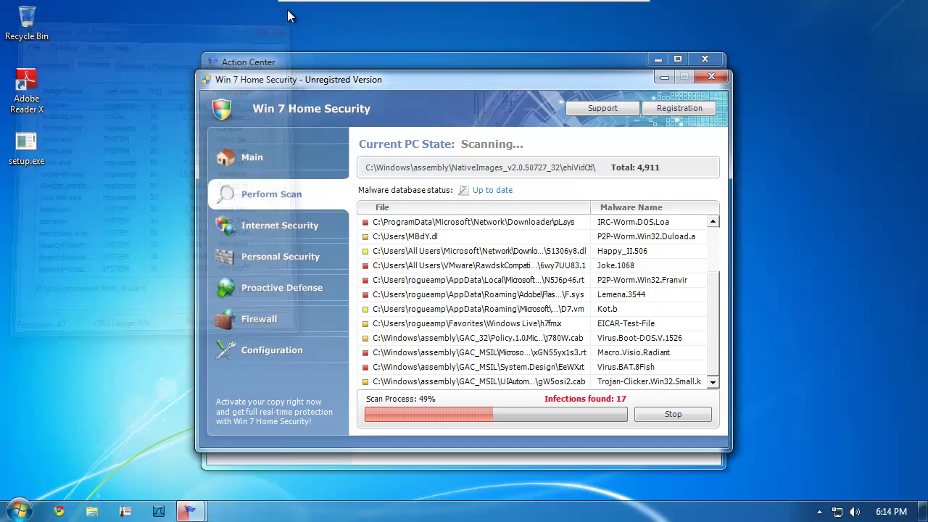
left_click(289, 226)
left_click(291, 257)
left_click(305, 351)
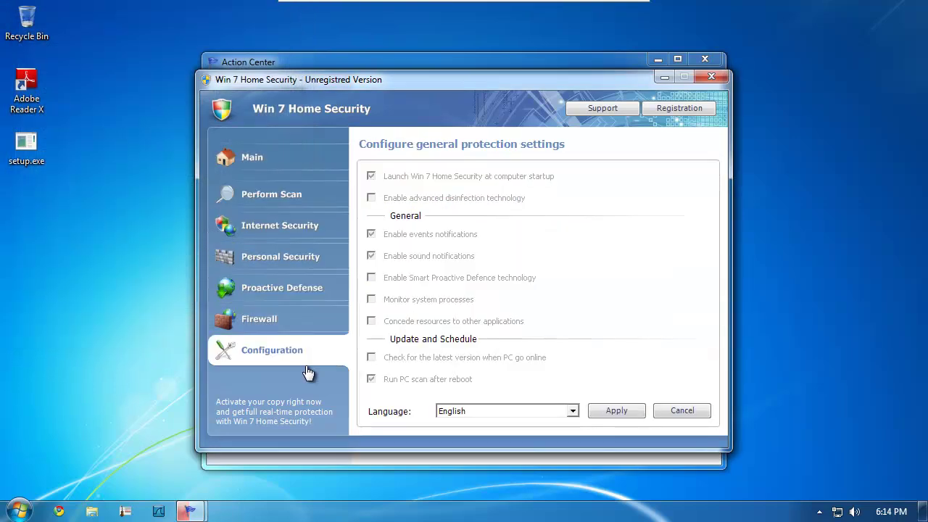
left_click(294, 289)
Step: Open and dismiss the registration prompt, then toggle the Start menu several times
left_click(595, 110)
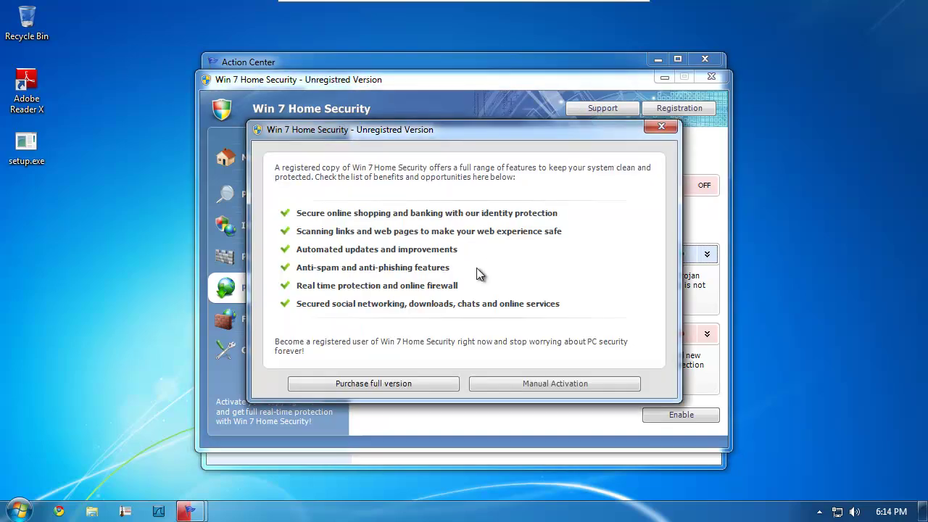
left_click(400, 384)
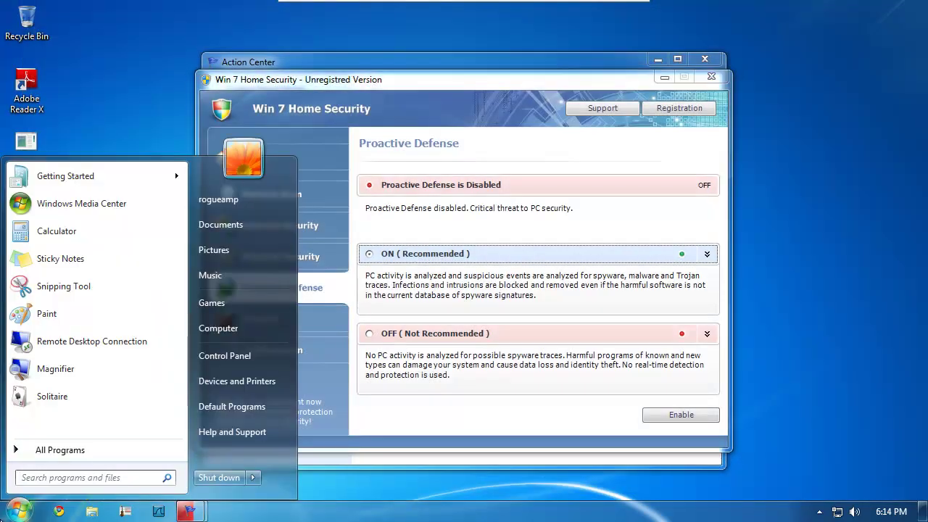
left_click(8, 513)
left_click(8, 513)
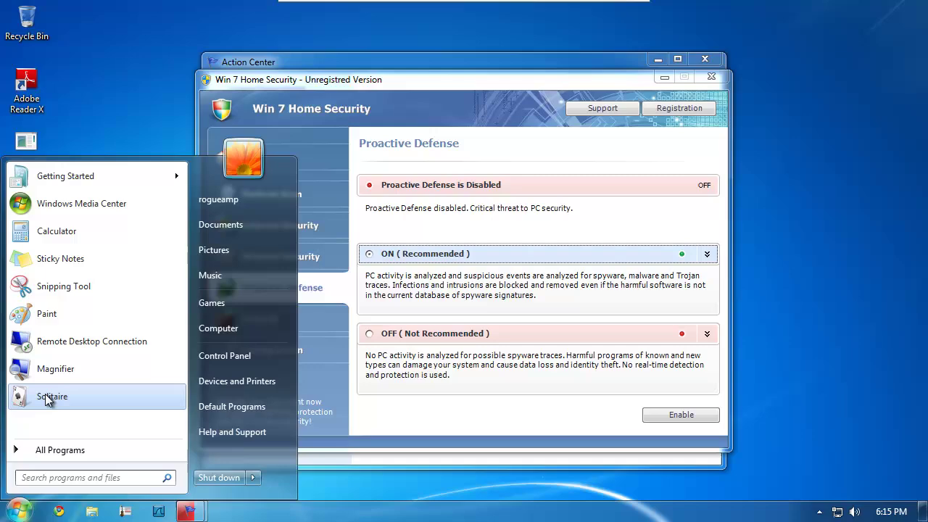
key("super")
key("super")
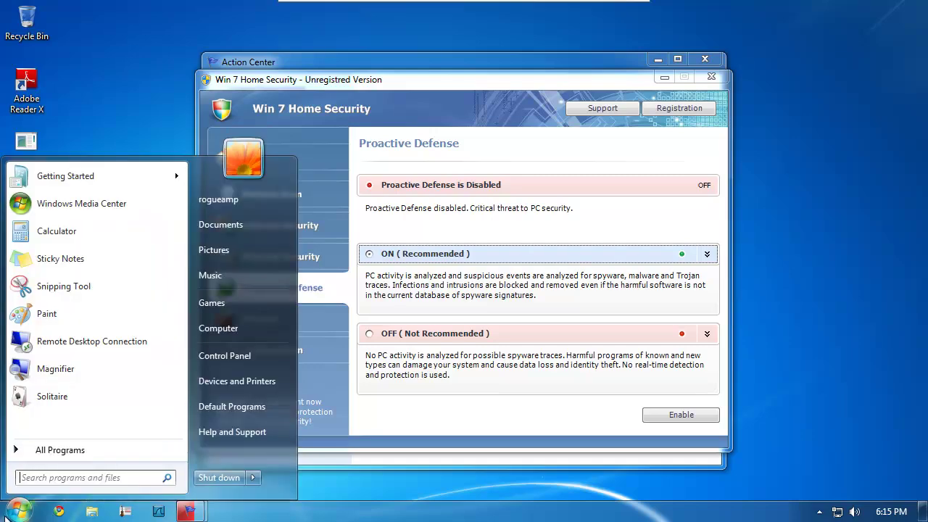
key("super")
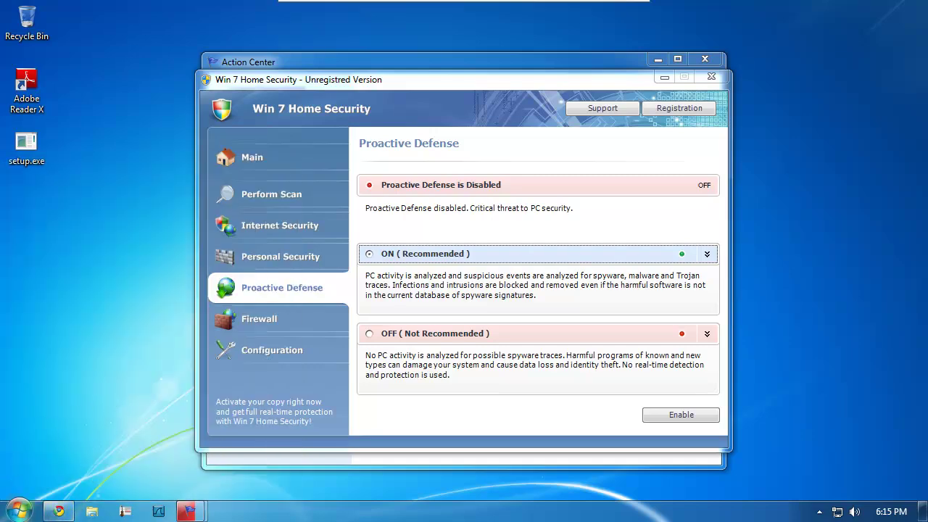
key("super")
Step: Launch Calculator, then restart the PC from the Start menu's power options
left_click(142, 236)
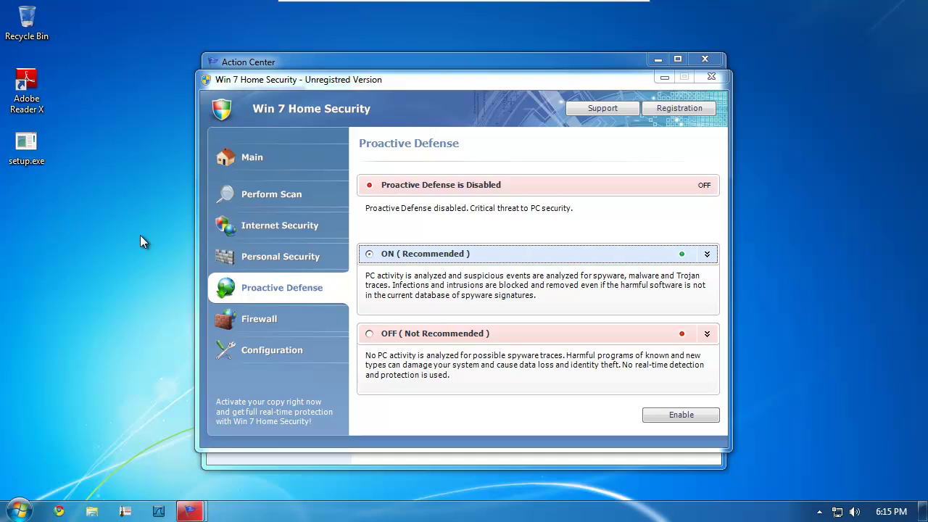
left_click(19, 511)
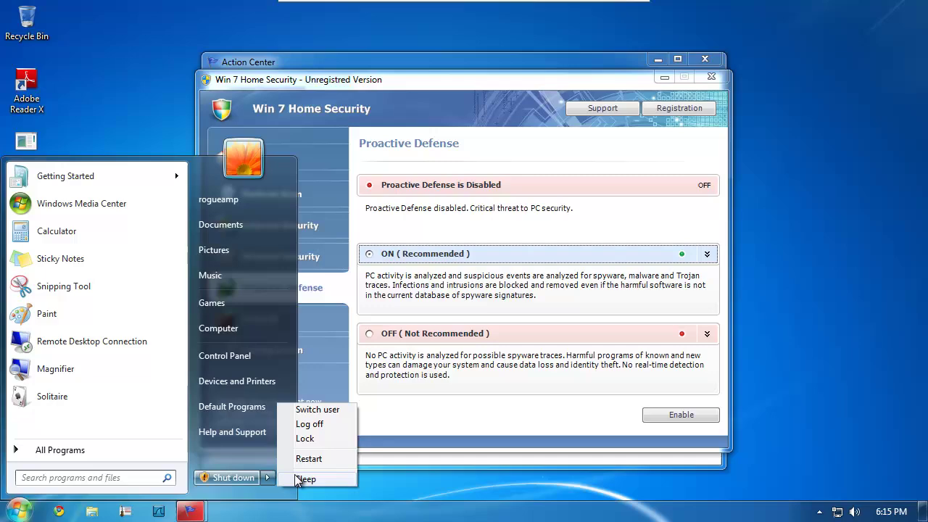
left_click(304, 458)
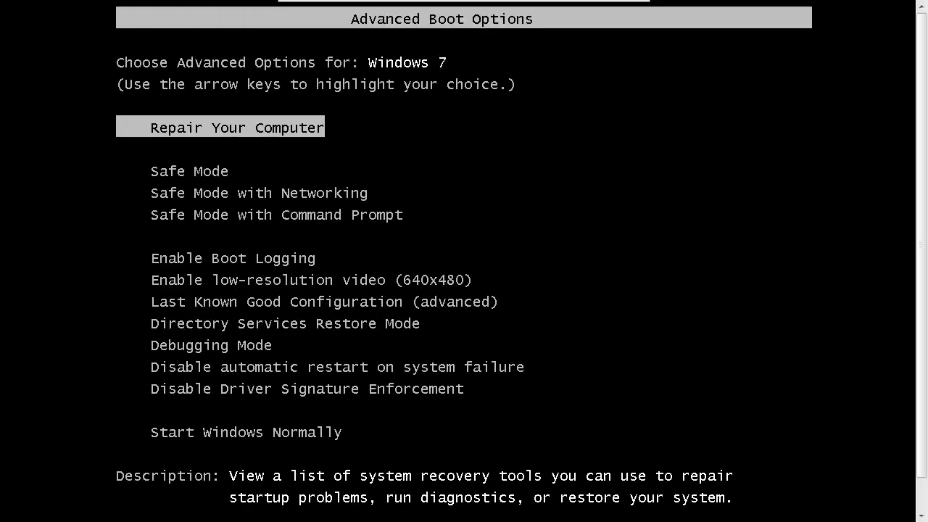
Step: Choose Safe Mode with Networking in Advanced Boot Options and boot into it
key("Down")
key("Down")
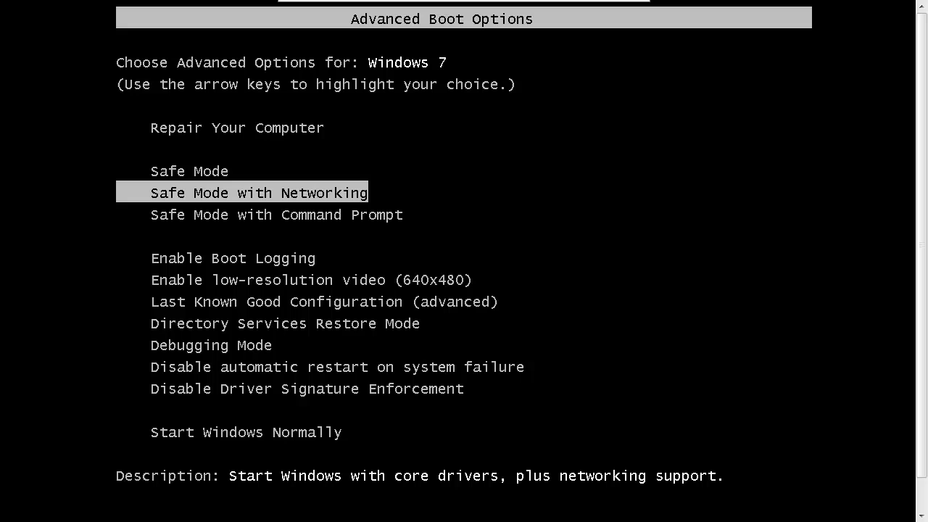
key("Return")
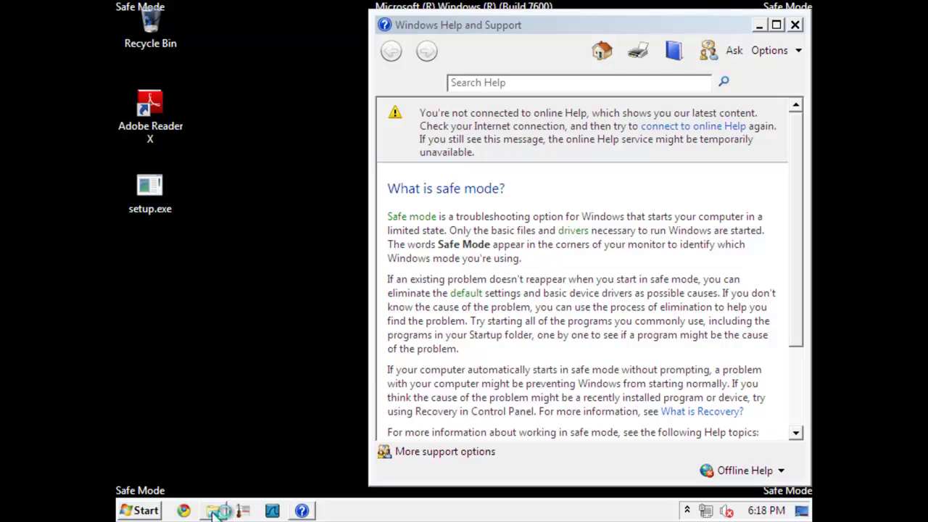
Step: Browse from Computer into Local Disk (C:) > Users > the user's profile folder
left_click(140, 510)
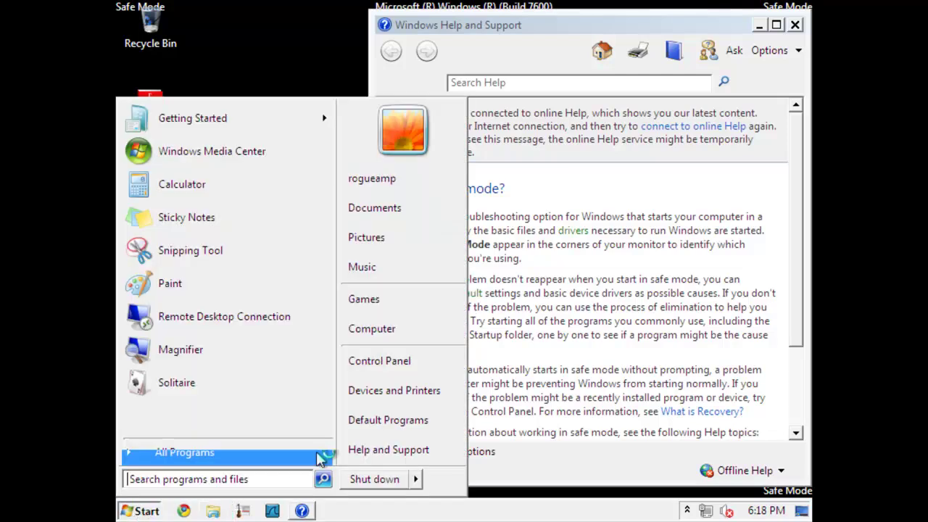
left_click(389, 330)
left_click(363, 144)
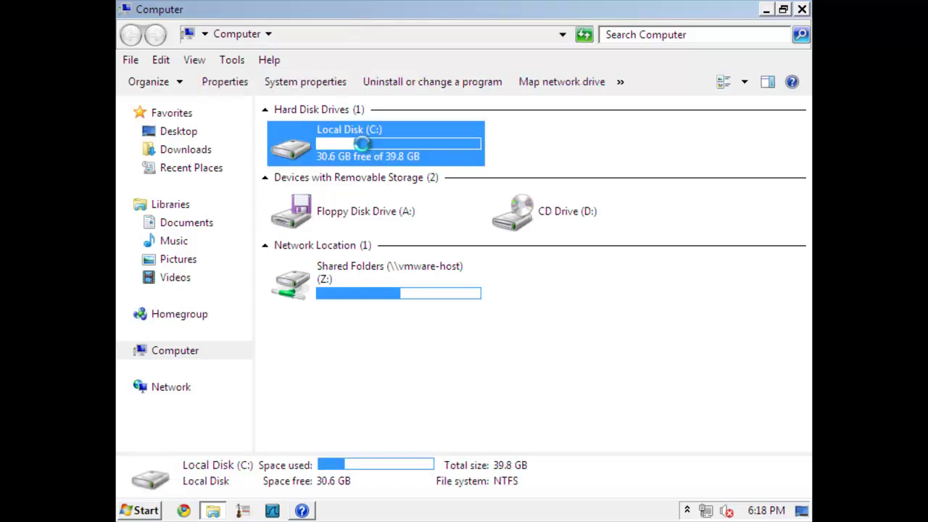
key("BackSpace")
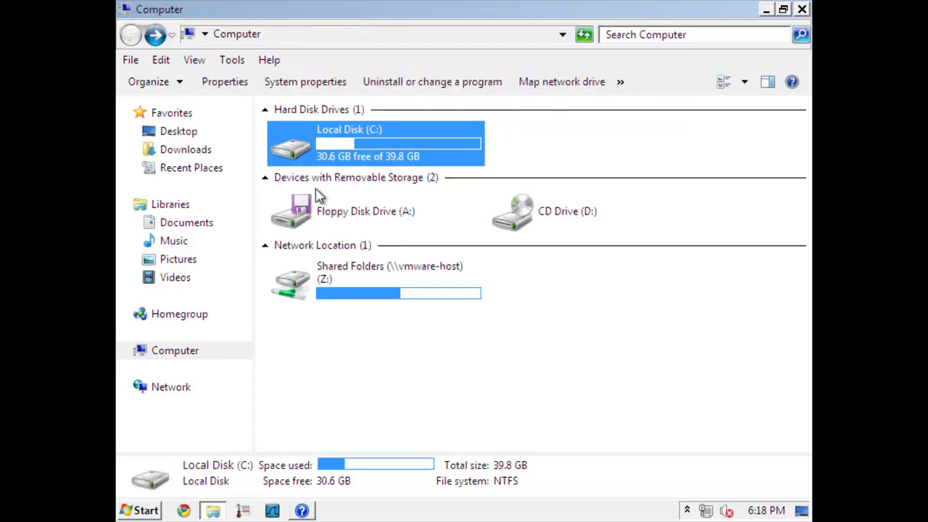
key("Return")
double_click(321, 191)
double_click(312, 172)
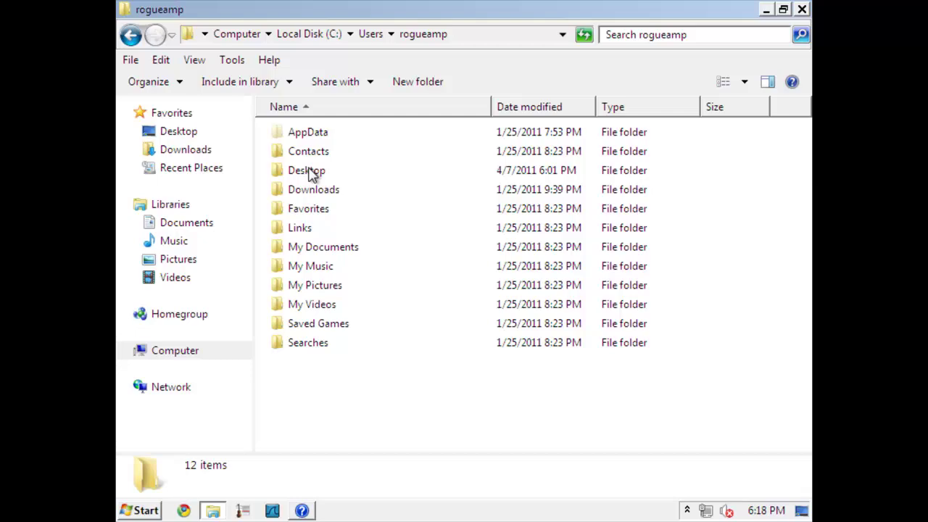
Step: Continue through AppData > Local > Google > Chrome > Application and select chrome.exe
double_click(298, 132)
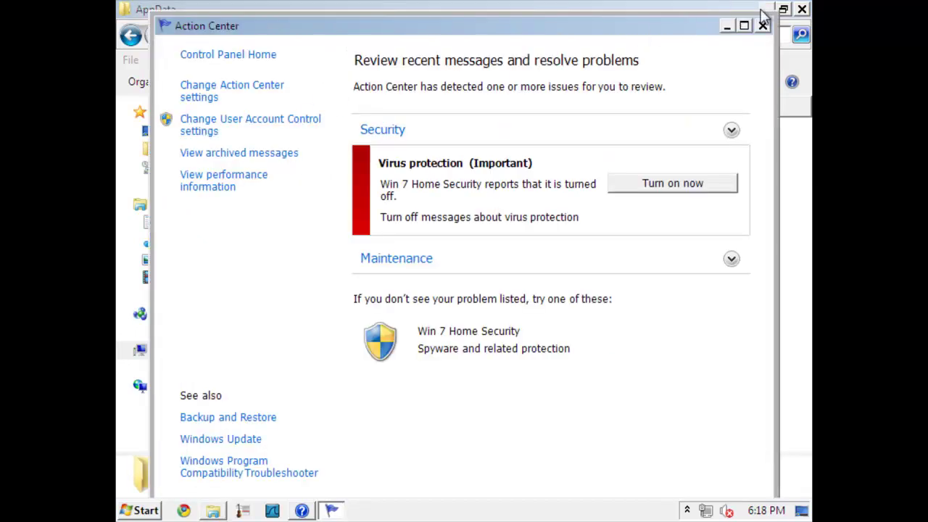
left_click(763, 26)
double_click(321, 135)
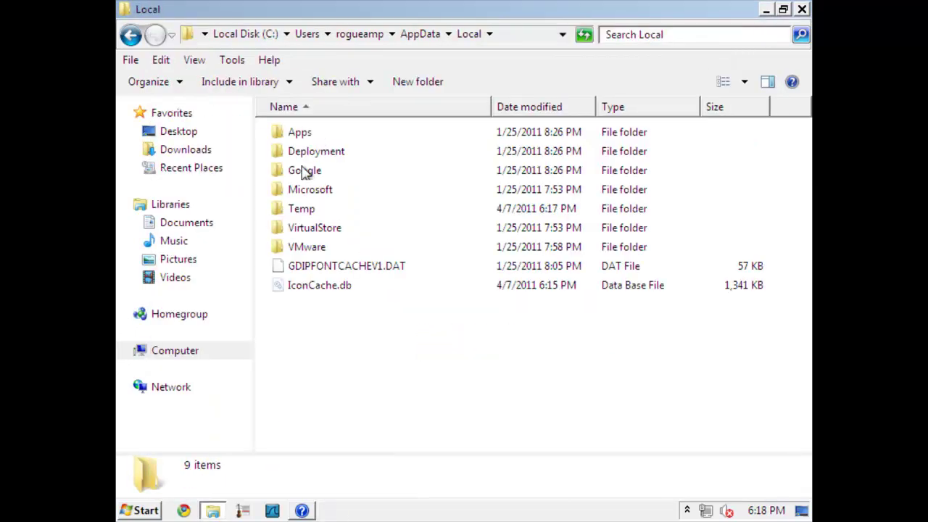
double_click(301, 169)
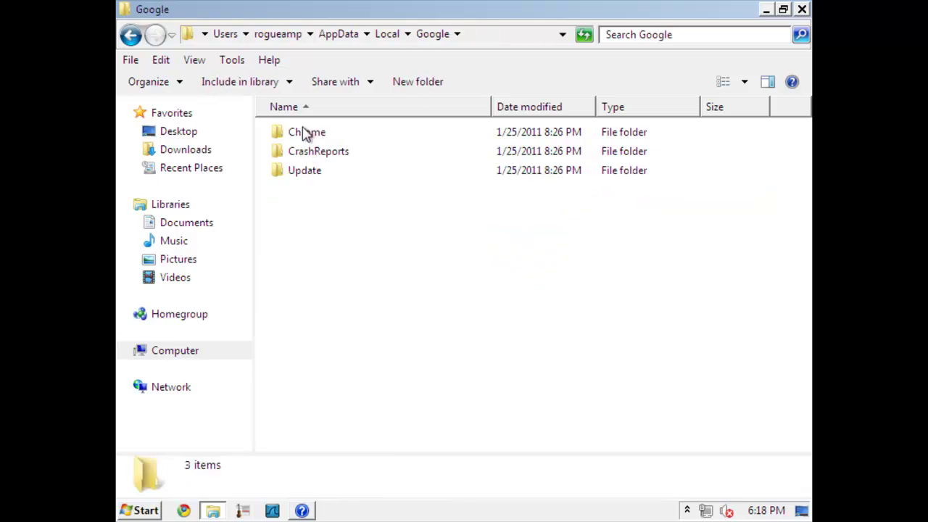
double_click(305, 134)
double_click(310, 134)
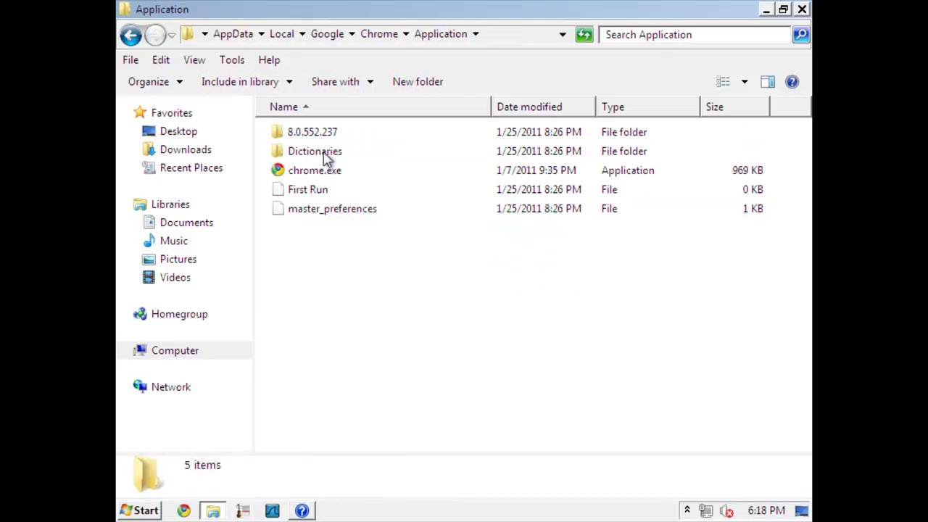
left_click(333, 171)
Step: Close the fake scanner and start renaming chrome.exe, placing the cursor at the name's end
right_click(321, 174)
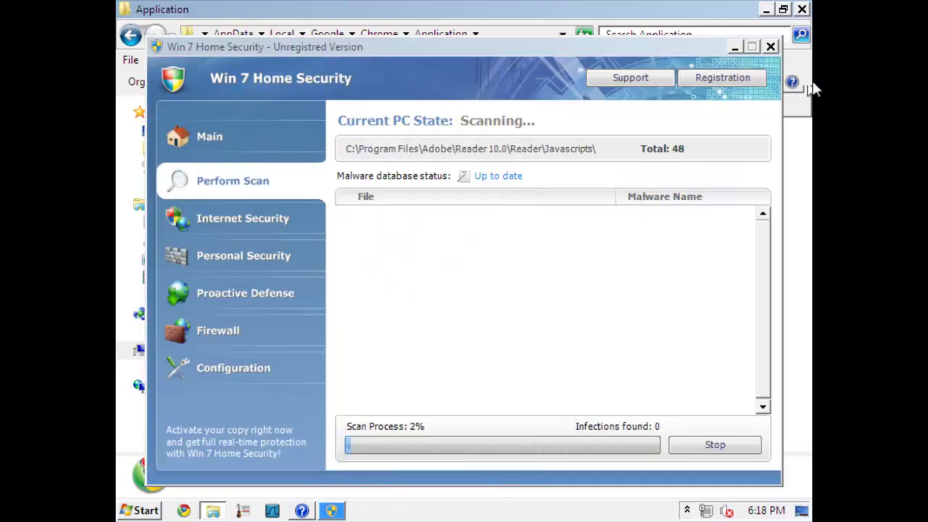
left_click(770, 46)
right_click(348, 181)
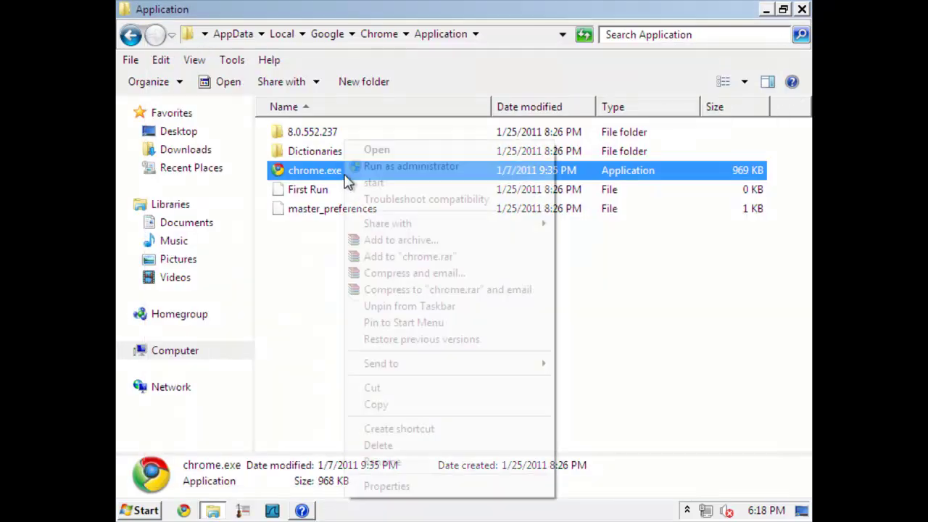
left_click(380, 467)
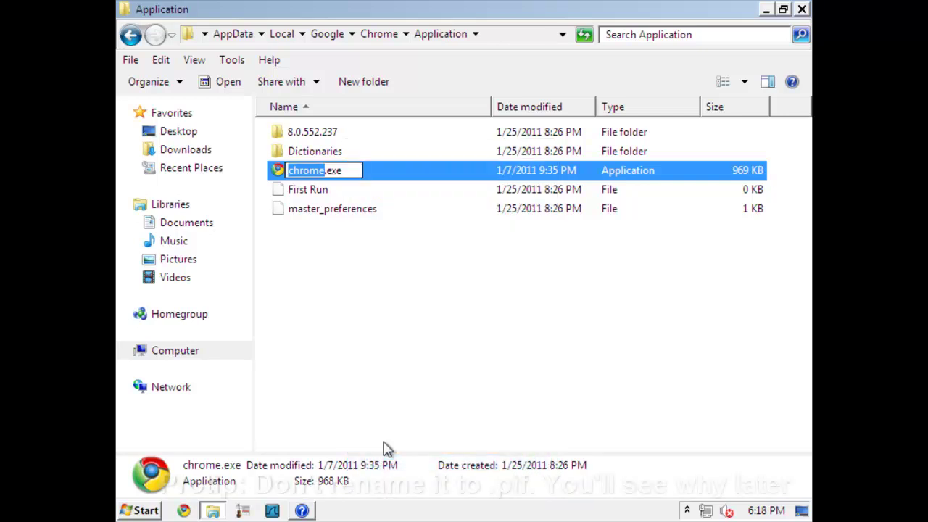
key("Right")
key("End")
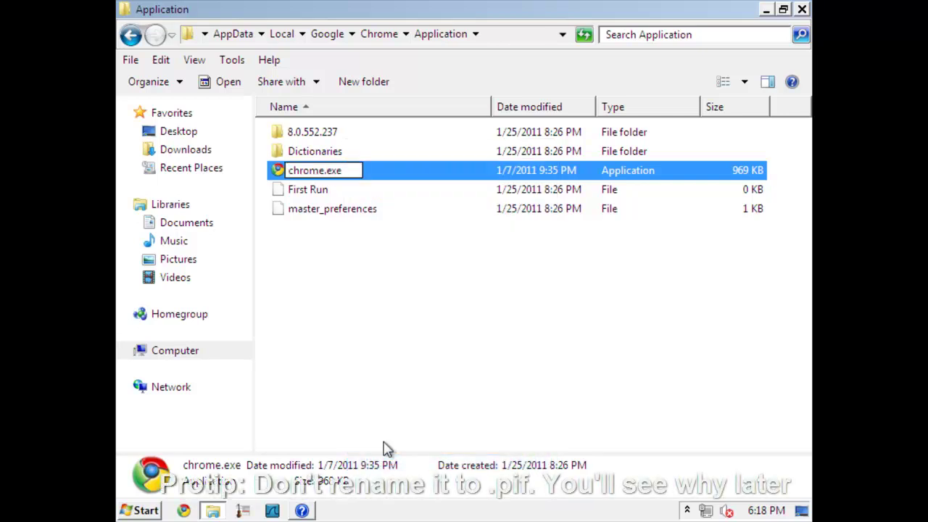
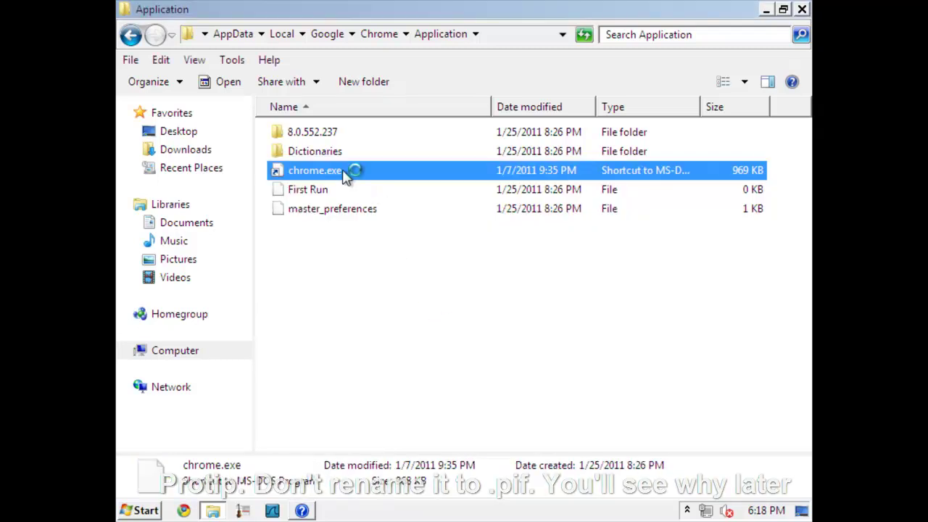
Step: Launch Chrome from the renamed chrome.exe, search Google for 'combofix', and maximize the window
double_click(346, 177)
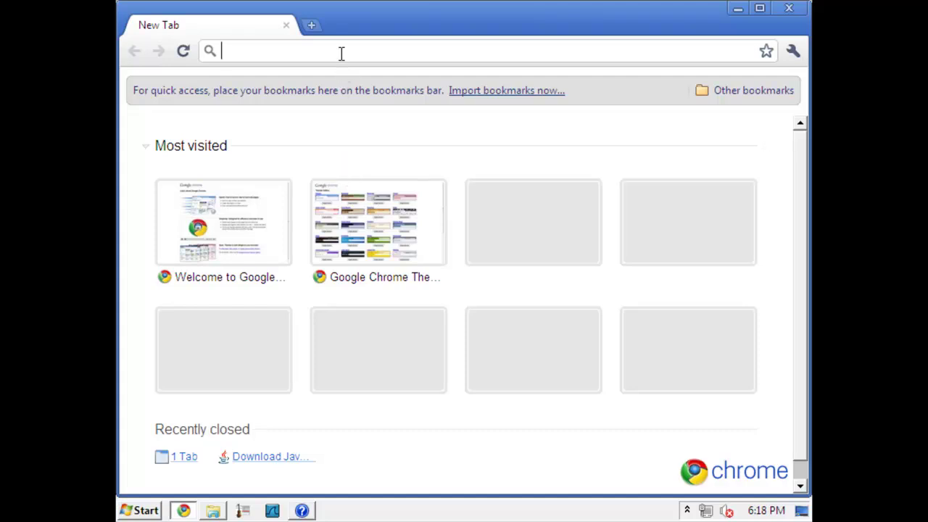
type("combofix")
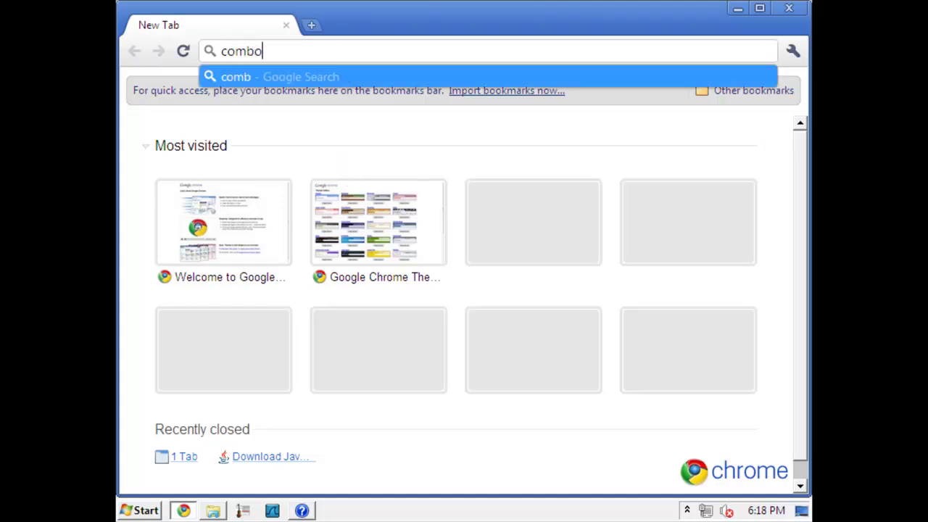
key("Return")
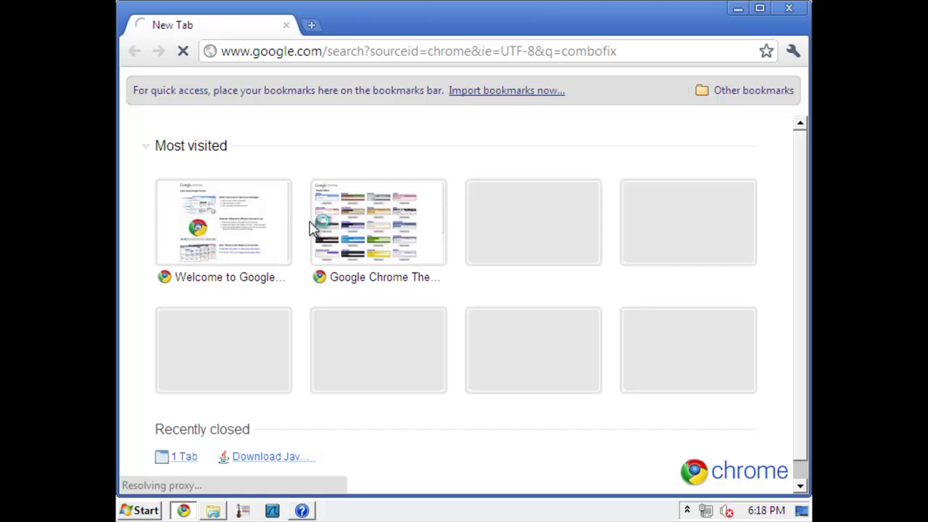
mouse_move(268, 221)
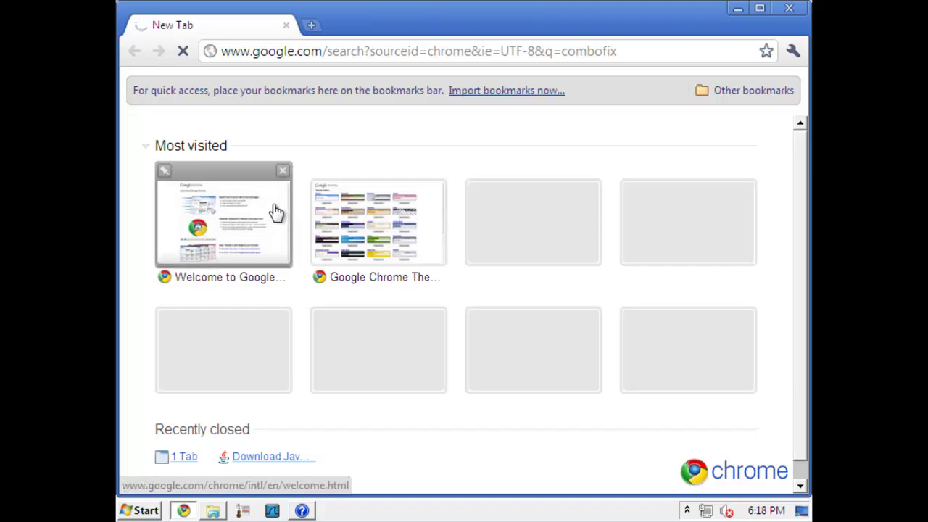
left_click(765, 9)
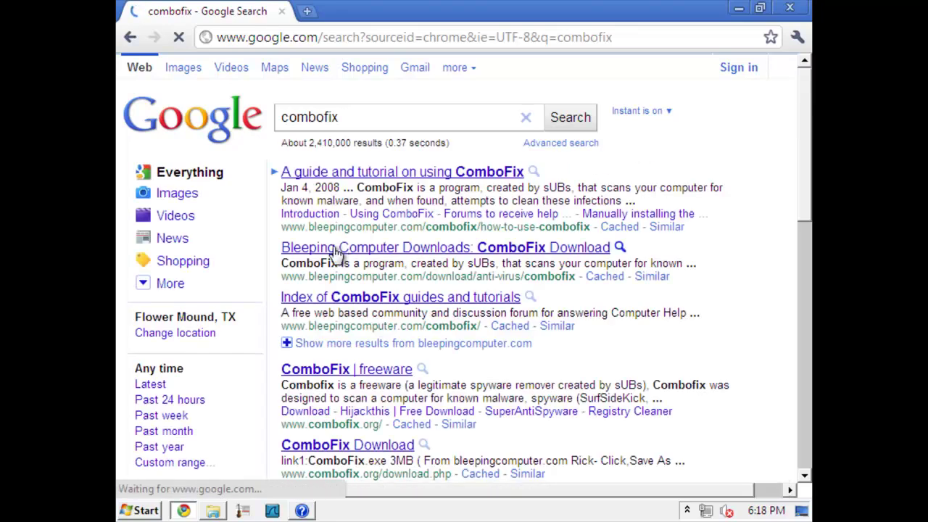
Step: From the Bleeping Computer result, follow ComboFix Download Link #2 and start downloading ComboFix.exe
left_click(337, 252)
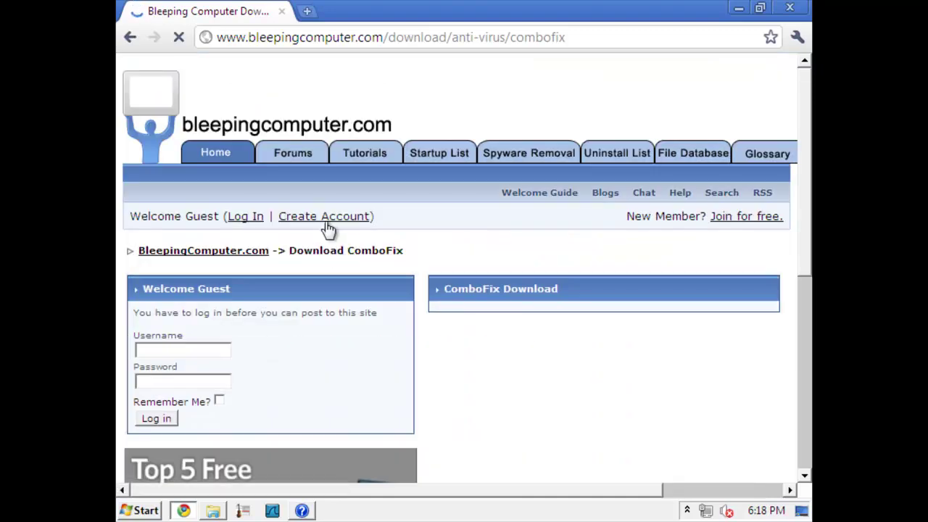
scroll(412, 239, "down", 3)
scroll(418, 232, "down", 2)
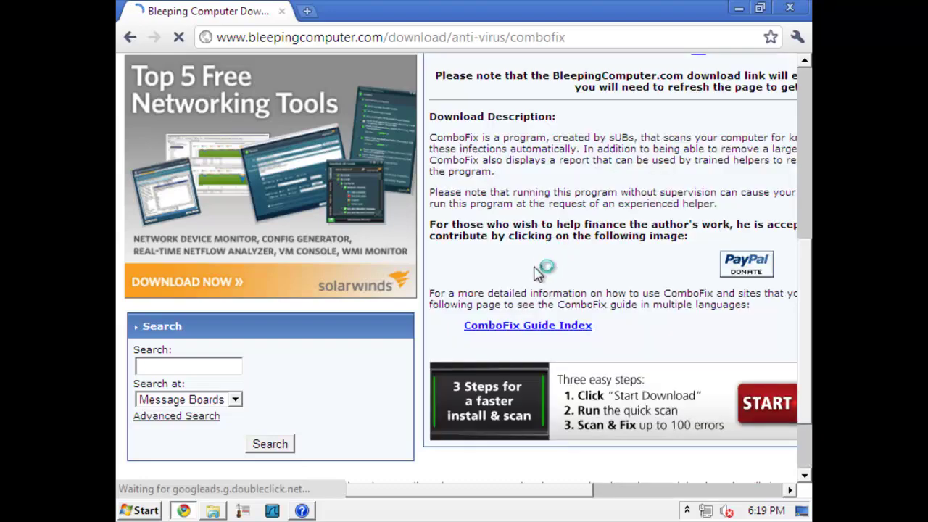
scroll(542, 269, "down", 3)
scroll(506, 246, "up", 4)
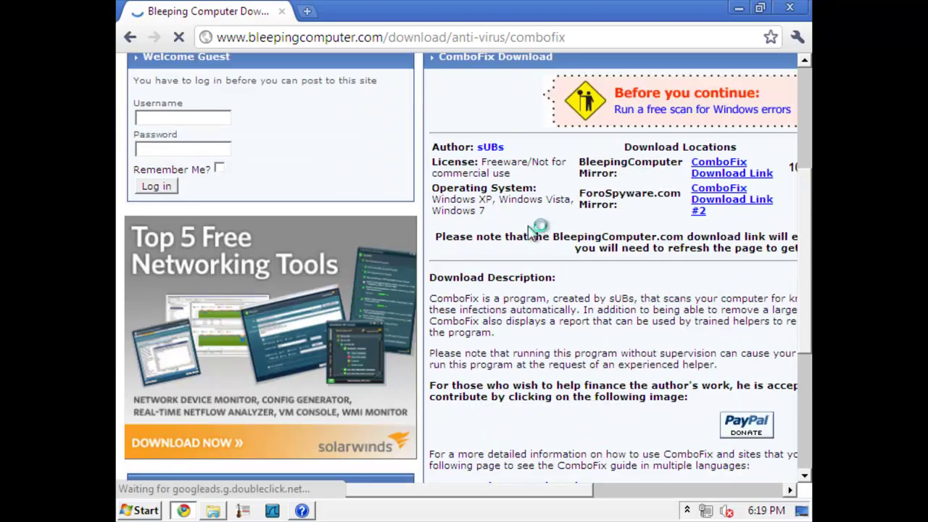
left_click(730, 203)
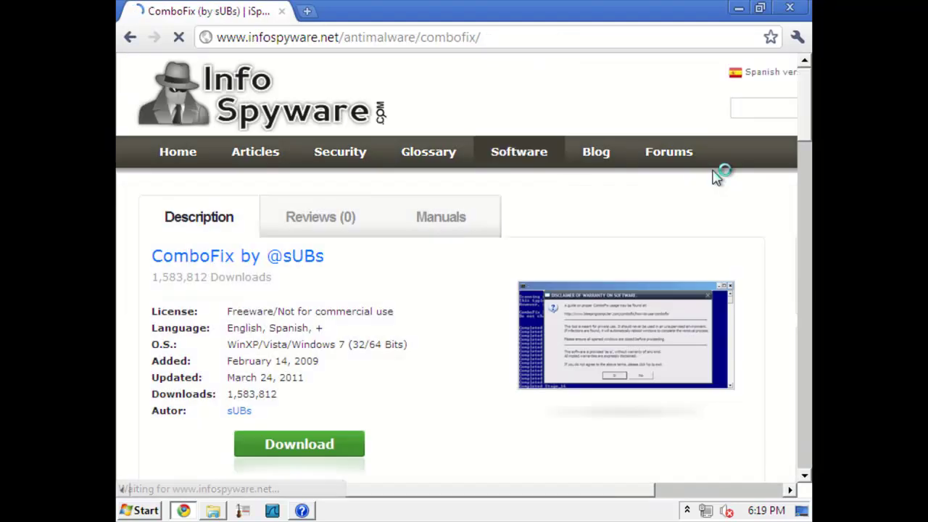
left_click(296, 448)
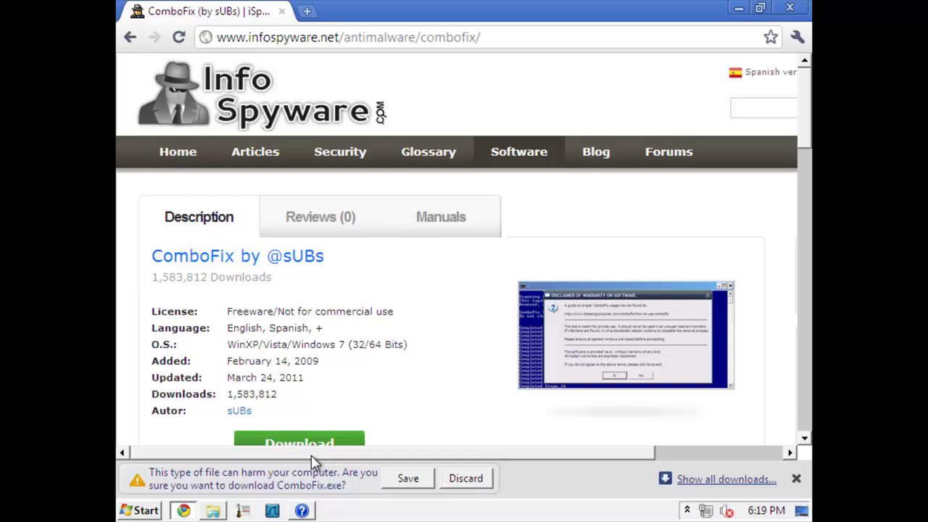
Step: Keep the ComboFix.exe download, move it from Downloads to the Desktop, and close Explorer and Chrome
left_click(404, 491)
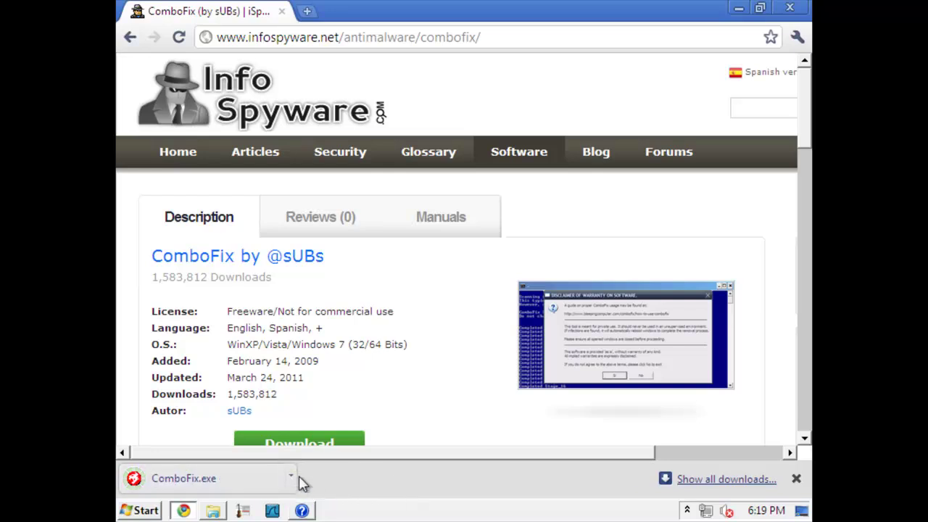
left_click(303, 482)
left_click(326, 460)
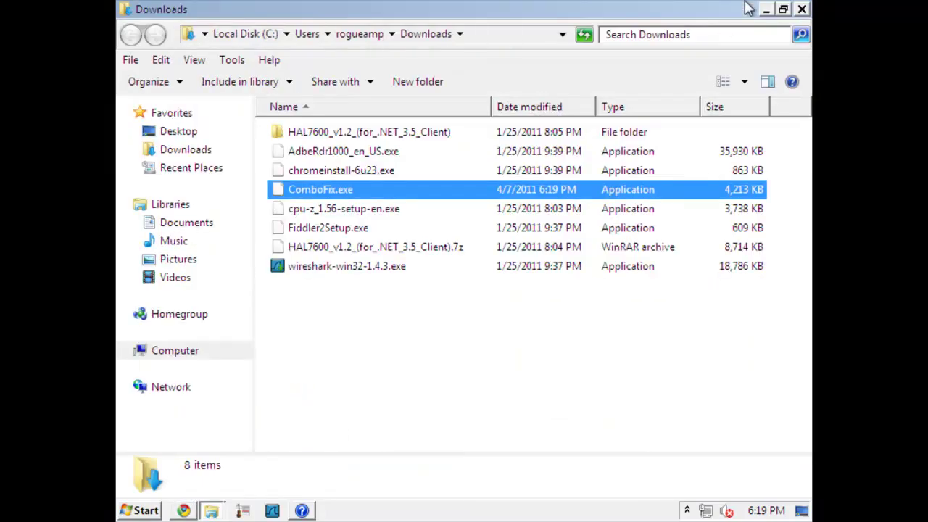
left_click_drag(346, 192, 206, 133)
left_click(801, 9)
left_click(802, 10)
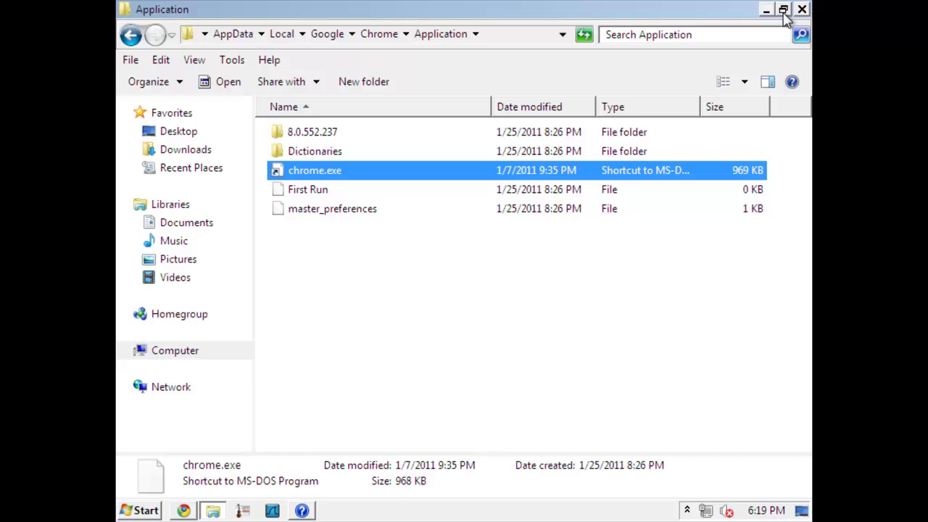
Step: Close the Application folder and Help windows, then rename ComboFix.exe on the desktop to 5.com
left_click(802, 10)
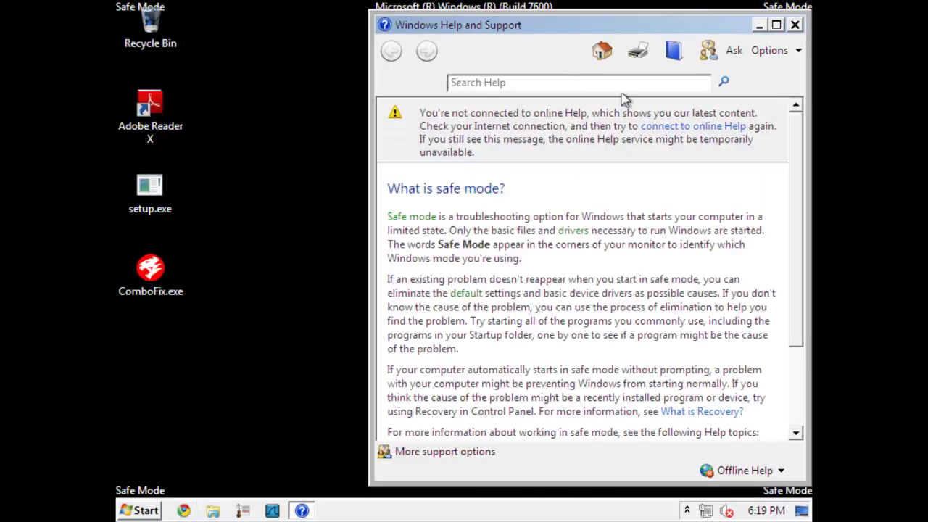
left_click(792, 27)
left_click(140, 285)
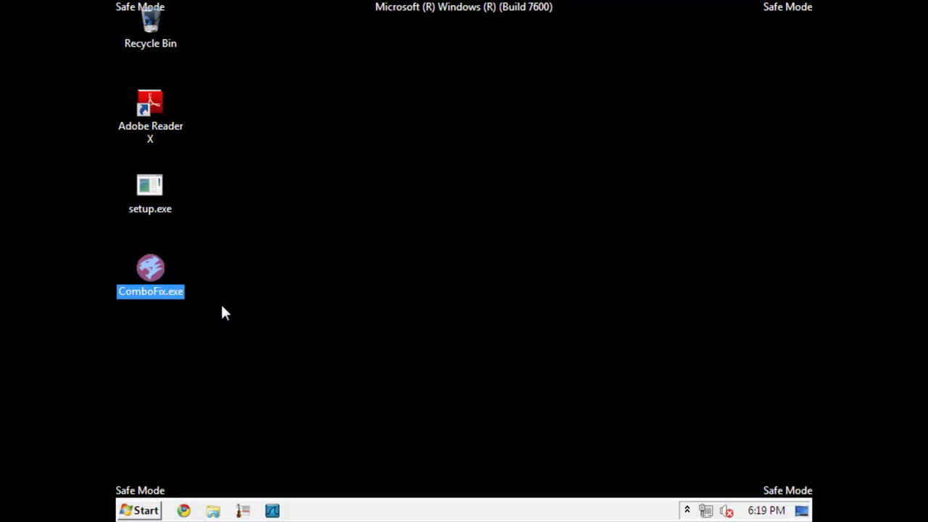
right_click(155, 289)
left_click(187, 455)
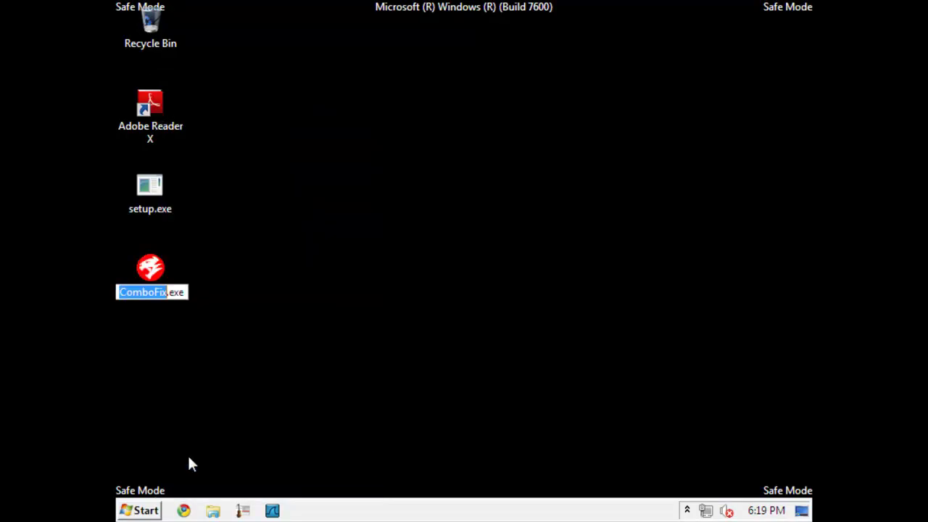
type("5")
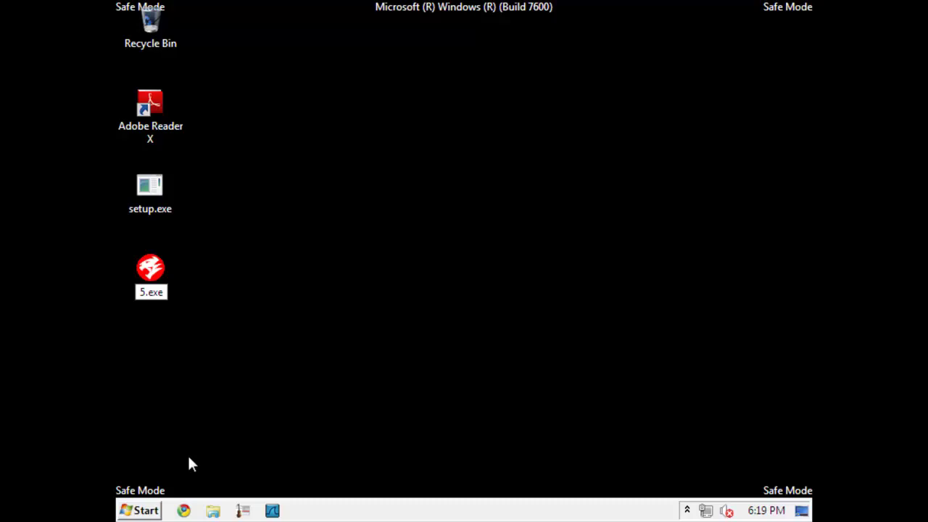
key("Delete")
key("Delete")
key("Delete")
key("Delete")
type(".com")
key("Return")
key("Return")
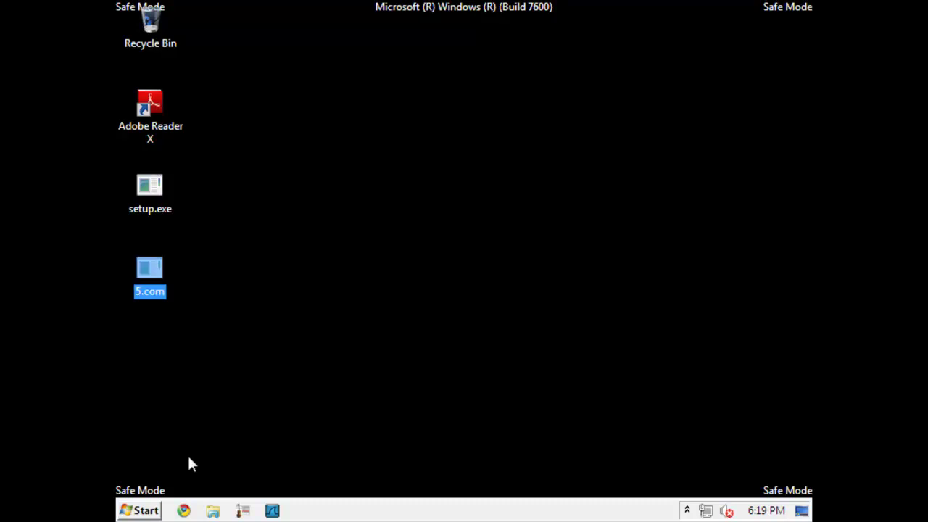
left_click(248, 410)
mouse_move(143, 264)
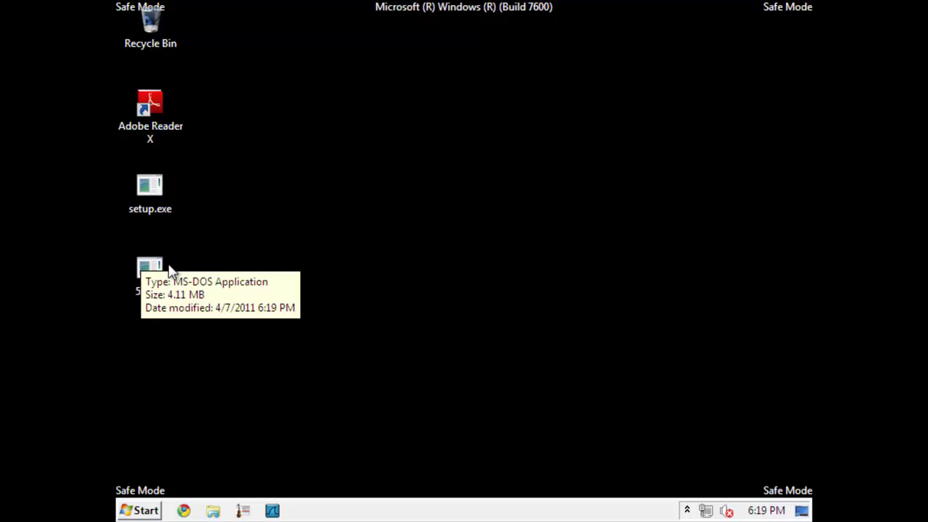
Step: Run 5.com and allow it through the Open File security warning
double_click(150, 280)
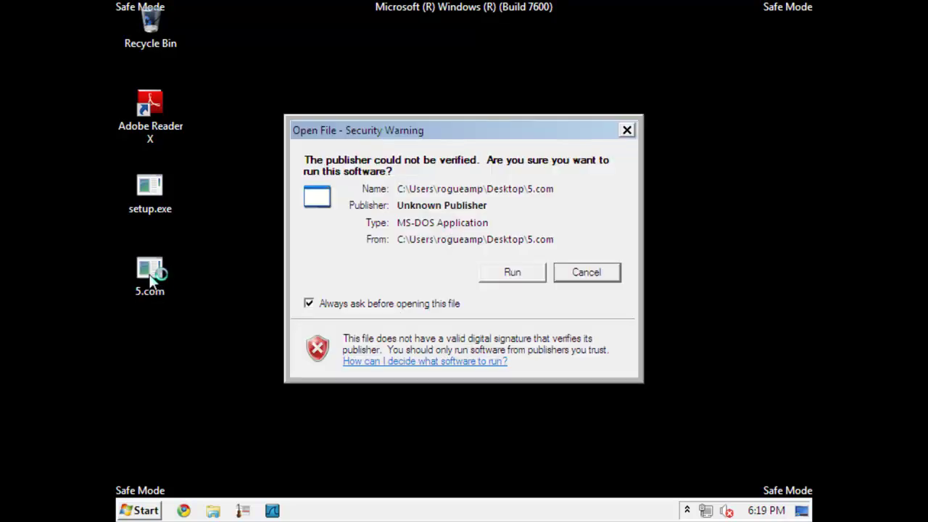
left_click(501, 276)
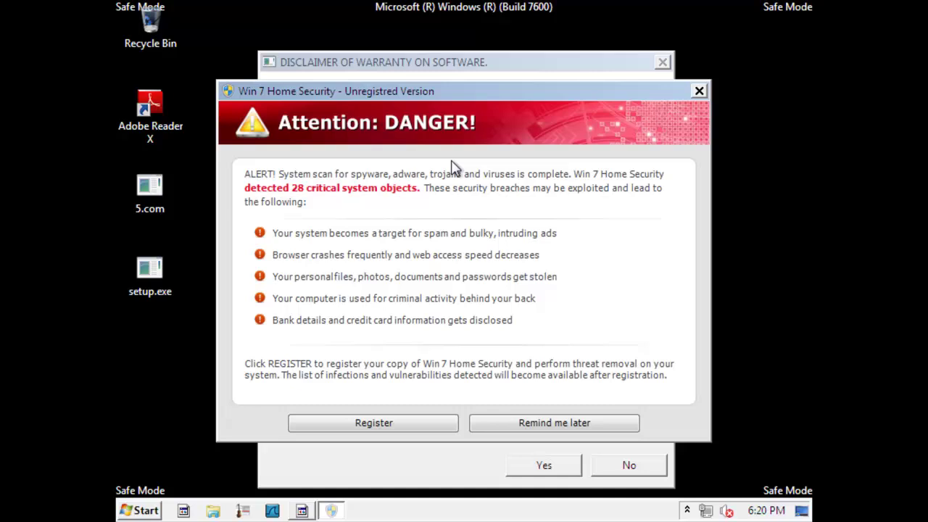
Step: Close the fake Win 7 Home Security alert, accept the disclaimer, and acknowledge the mandatory update and restart
left_click(700, 90)
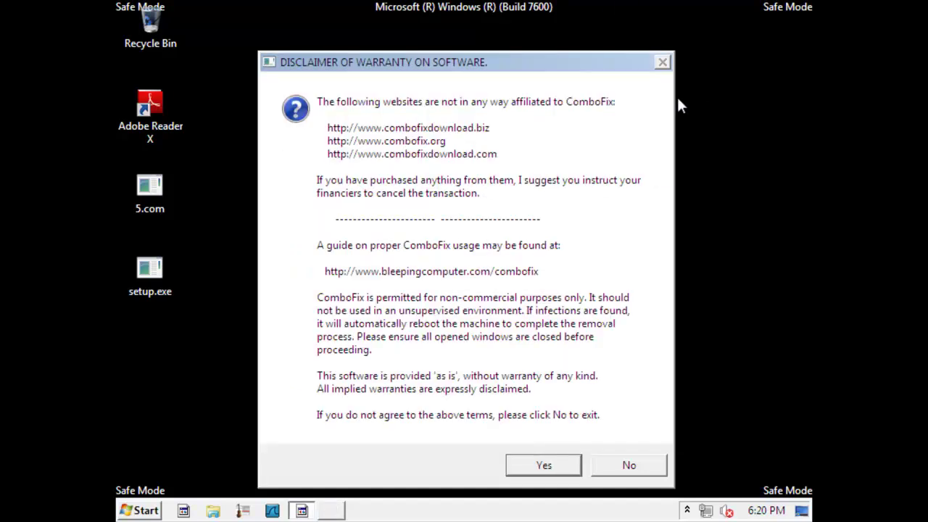
left_click(522, 466)
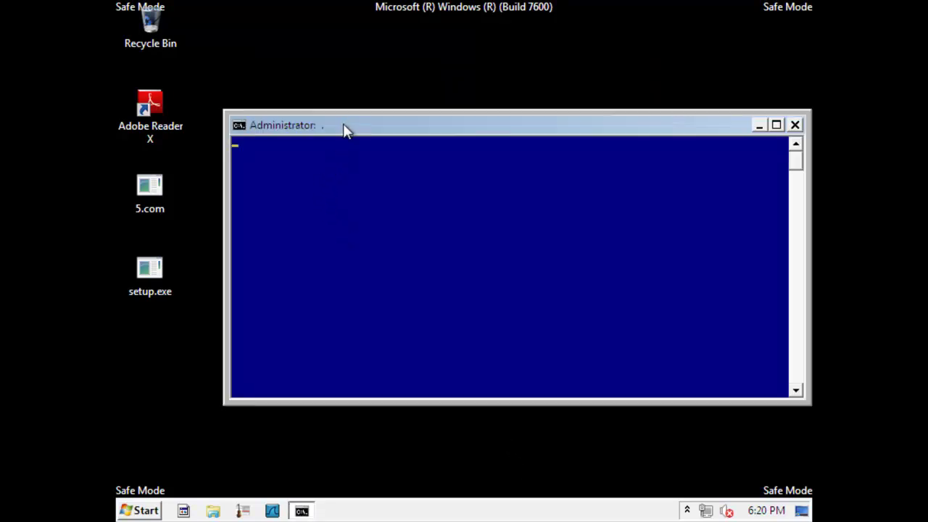
left_click_drag(344, 123, 289, 119)
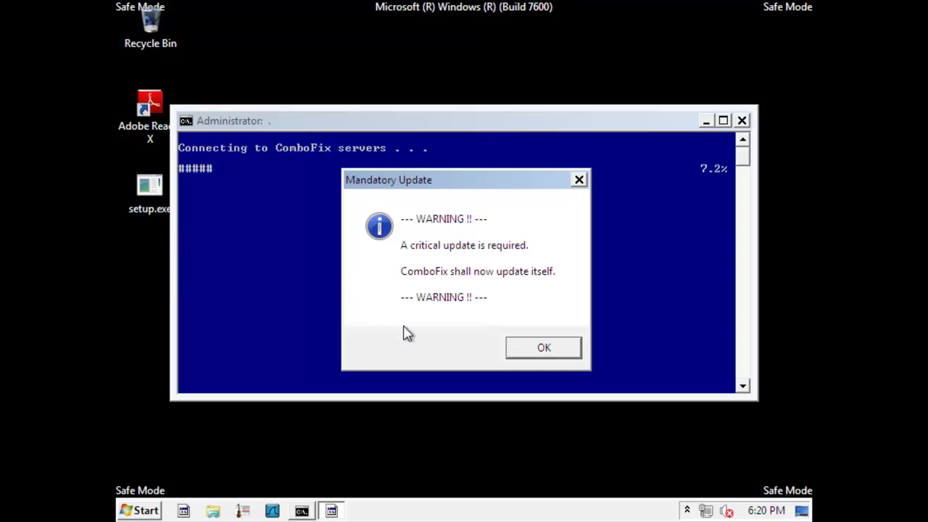
left_click(511, 353)
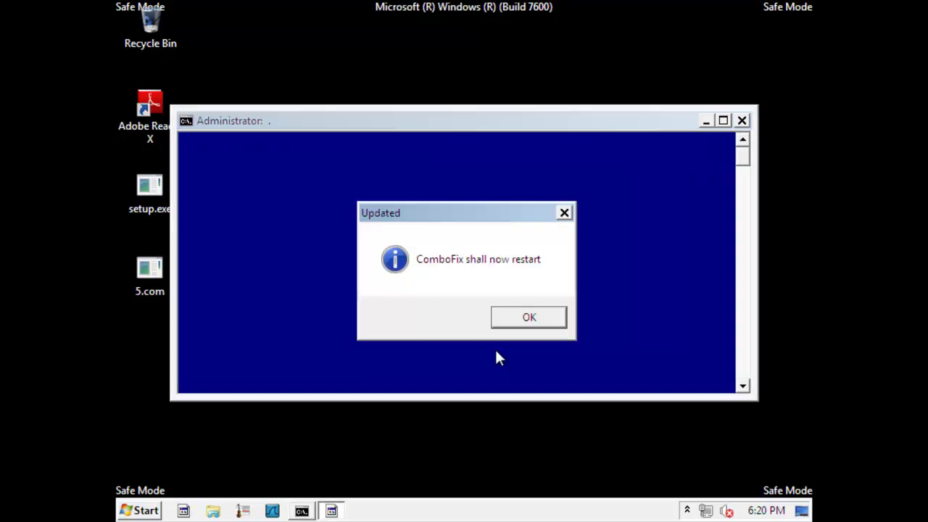
left_click(533, 310)
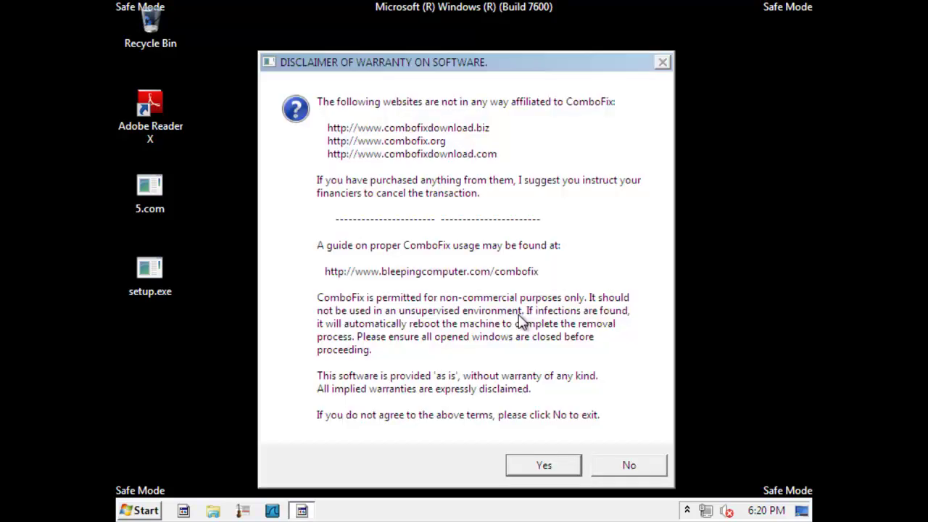
Step: Accept the reloaded ComboFix disclaimer so the 50-stage scan runs through to reboot
left_click(542, 466)
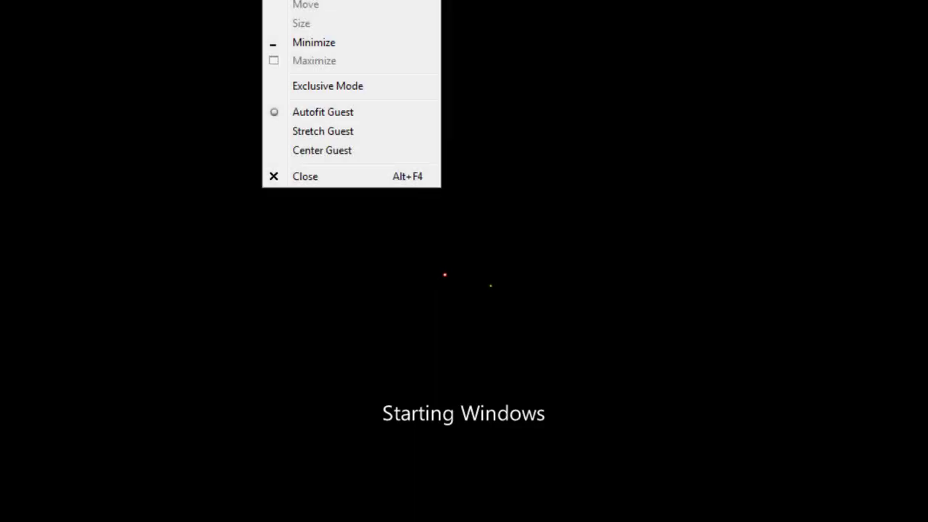
Step: Center the guest display in the VM while Windows boots and ComboFix finishes
left_click(352, 149)
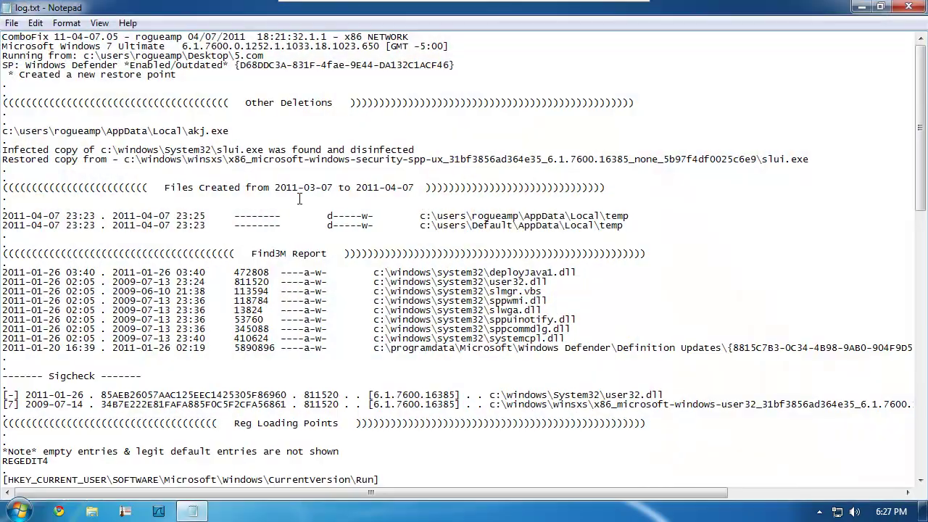
Step: Scroll through ComboFix's log.txt report in Notepad, then close it
scroll(299, 198, "down", 19)
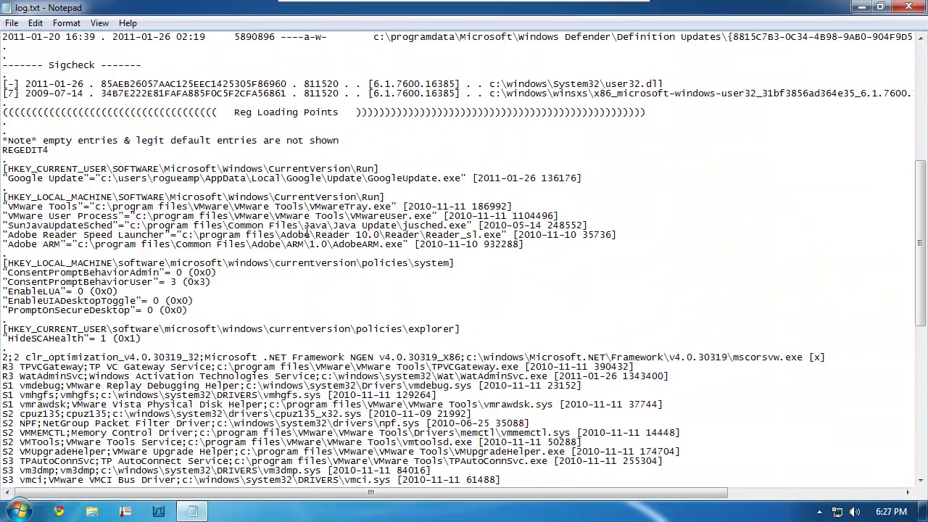
left_click(911, 6)
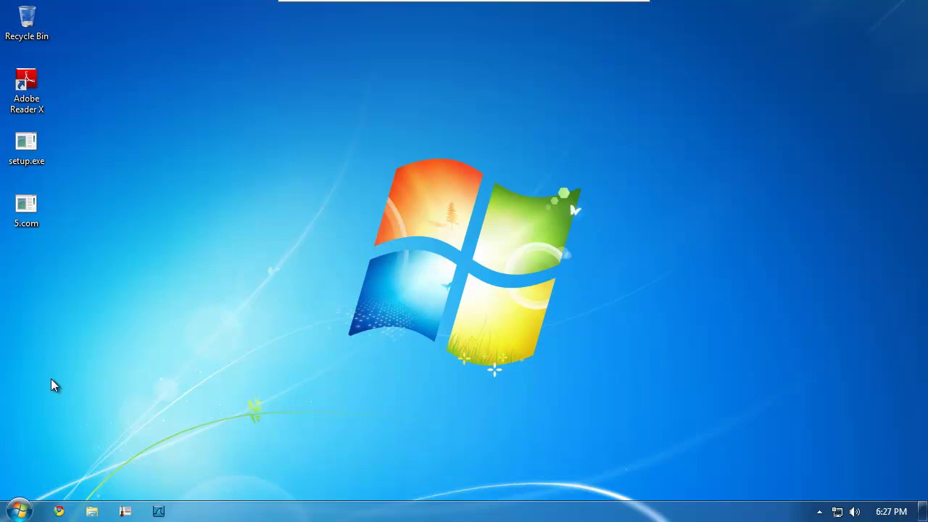
left_click(58, 511)
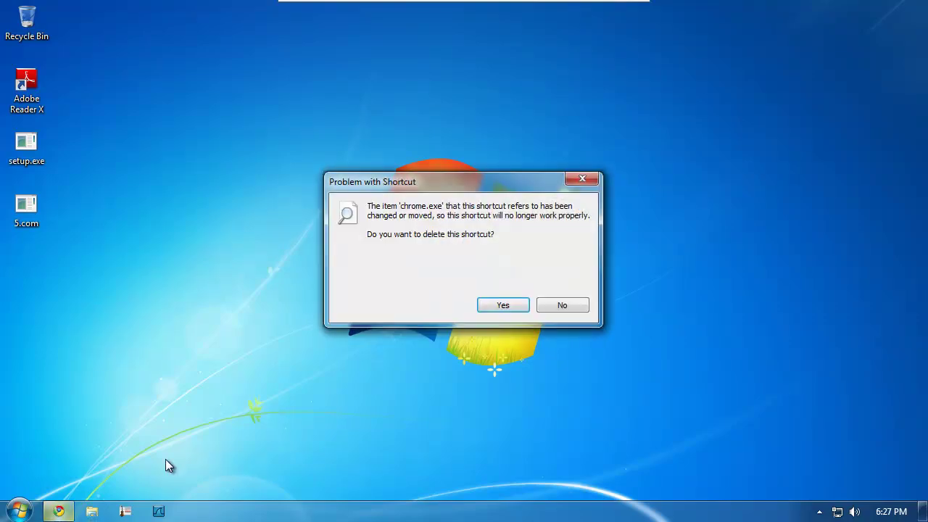
left_click(560, 305)
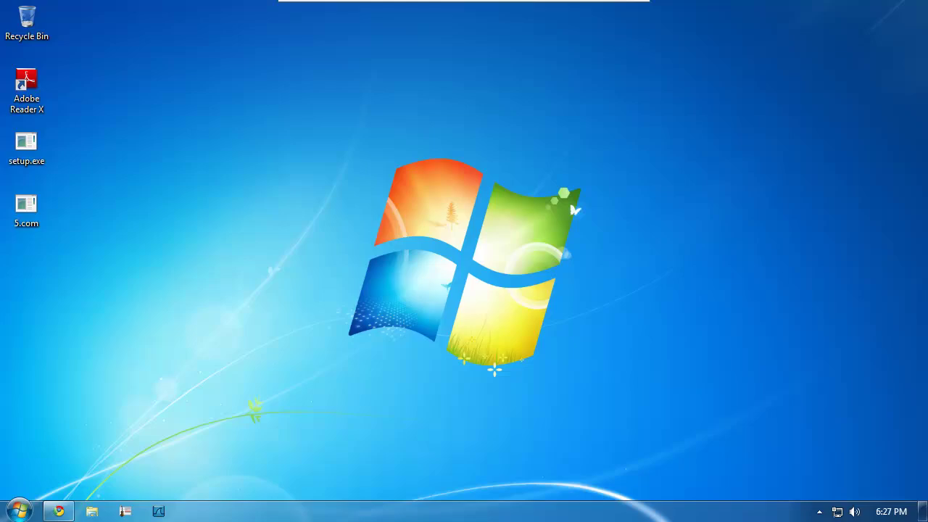
Step: Open Explorer and go through Computer and Local Disk (C:) into the Users folder
left_click(93, 511)
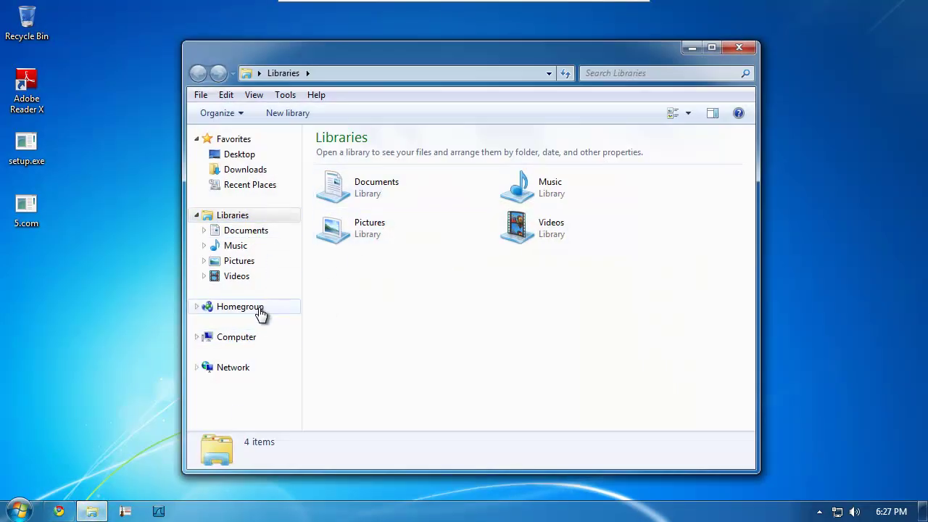
left_click(239, 337)
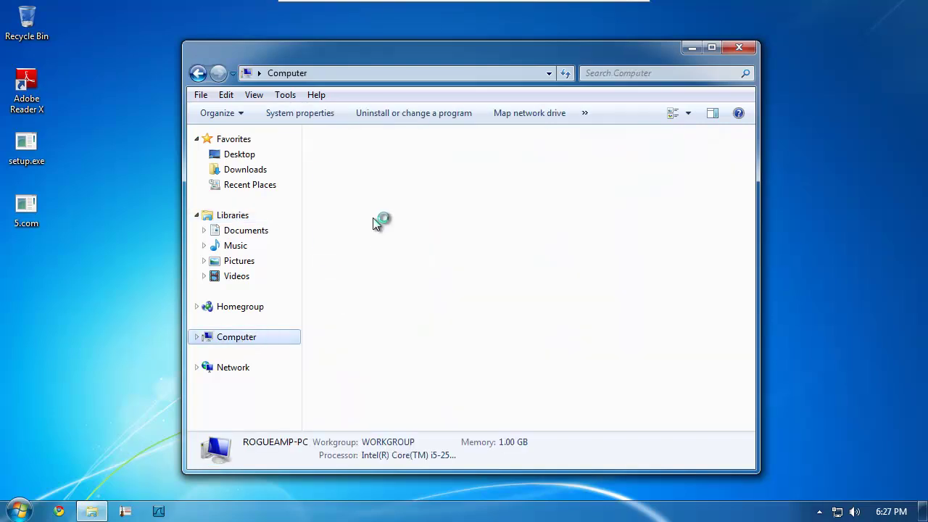
left_click(374, 179)
double_click(374, 176)
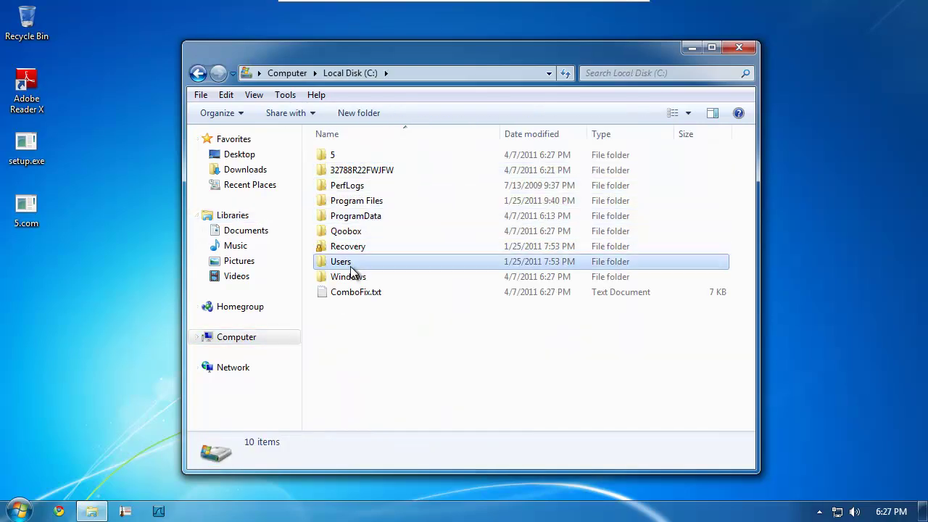
double_click(349, 262)
Step: Navigate from the user's folder through AppData\Local\Google\Chrome into the Application folder
double_click(360, 186)
double_click(356, 155)
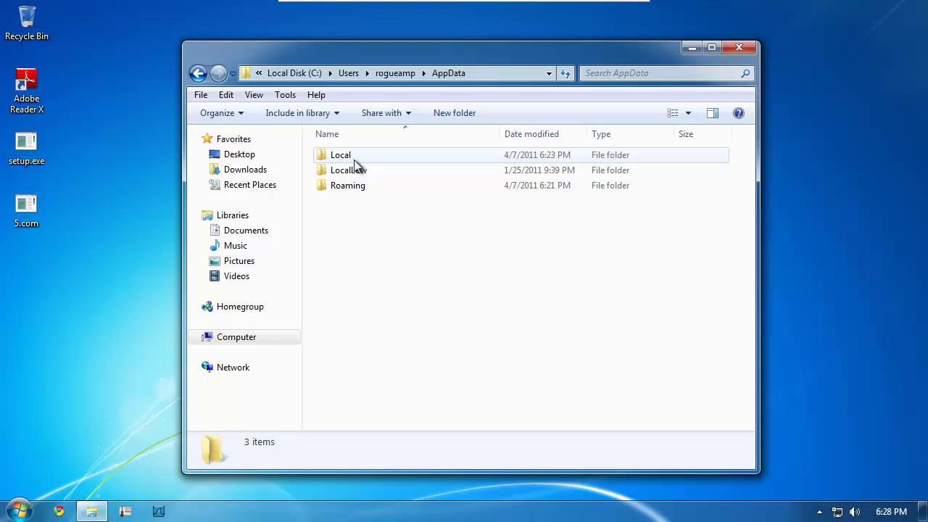
double_click(346, 156)
double_click(353, 183)
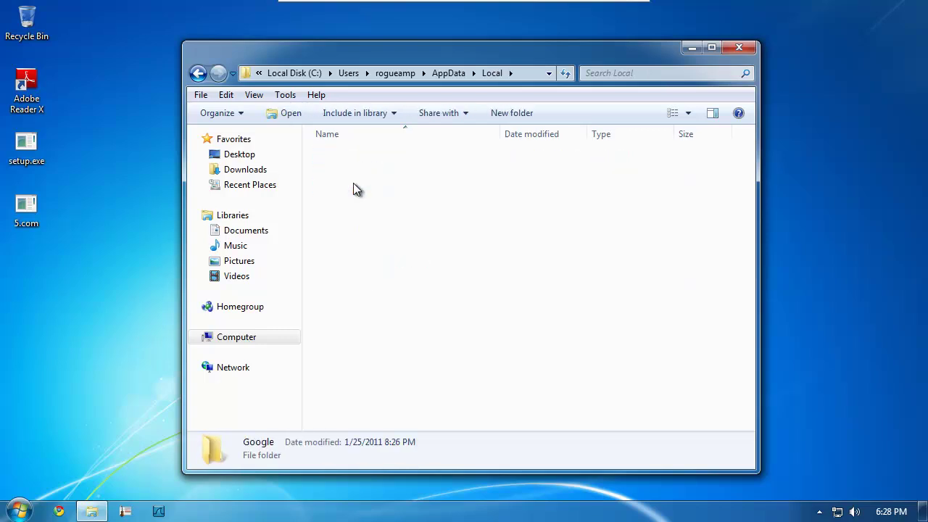
left_click(350, 174)
double_click(348, 156)
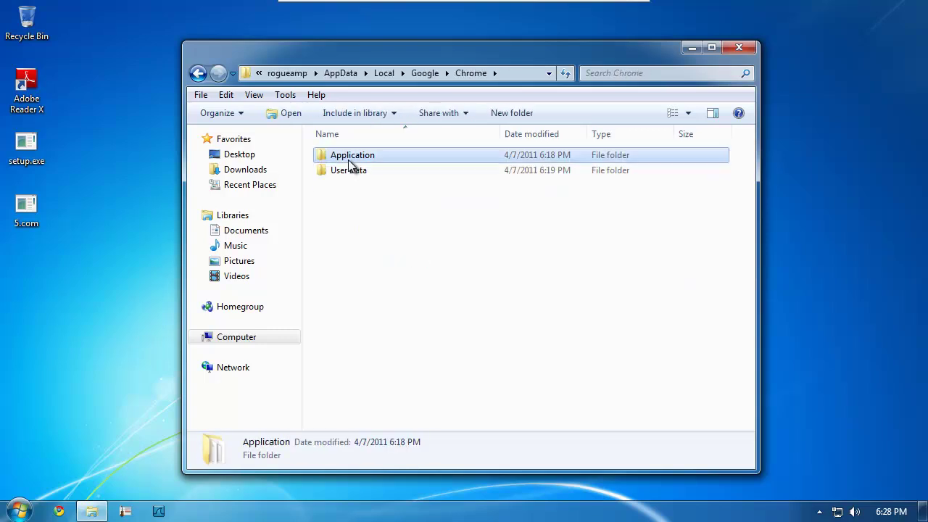
double_click(351, 156)
left_click(371, 189)
right_click(372, 189)
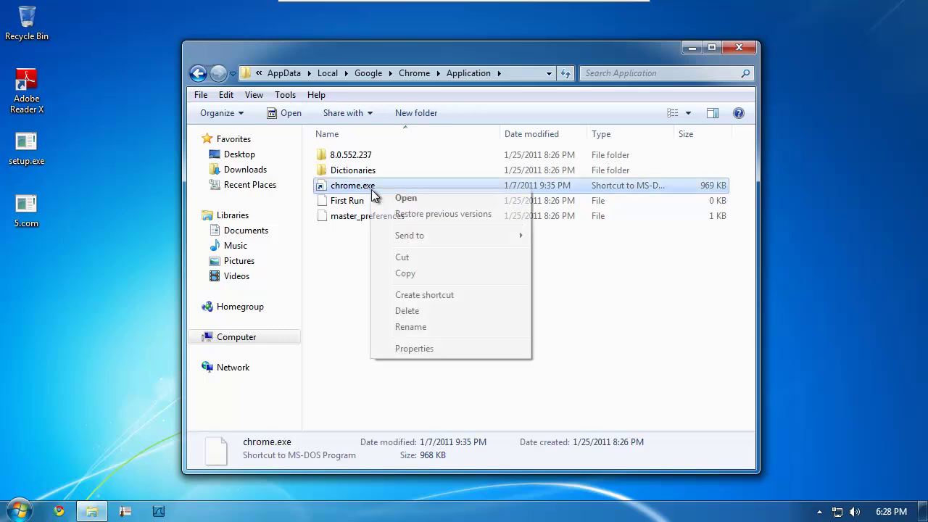
left_click(407, 349)
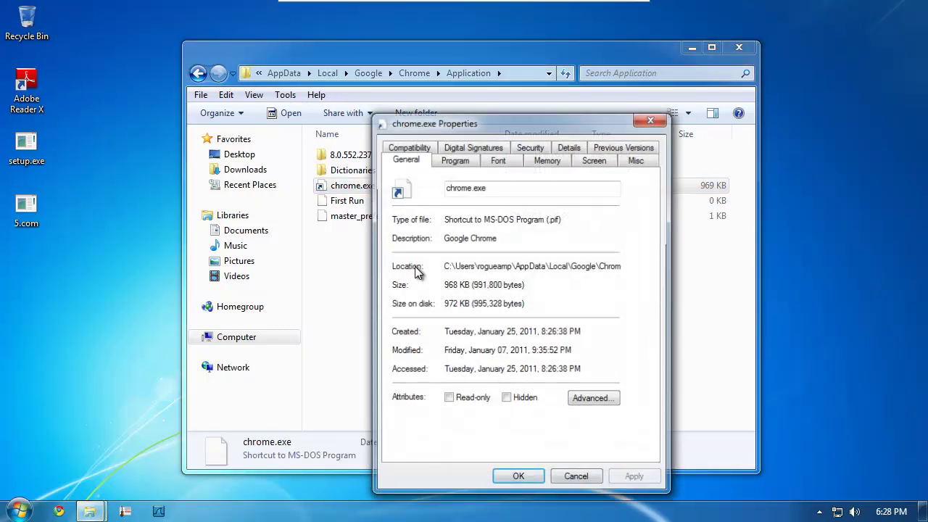
left_click(455, 159)
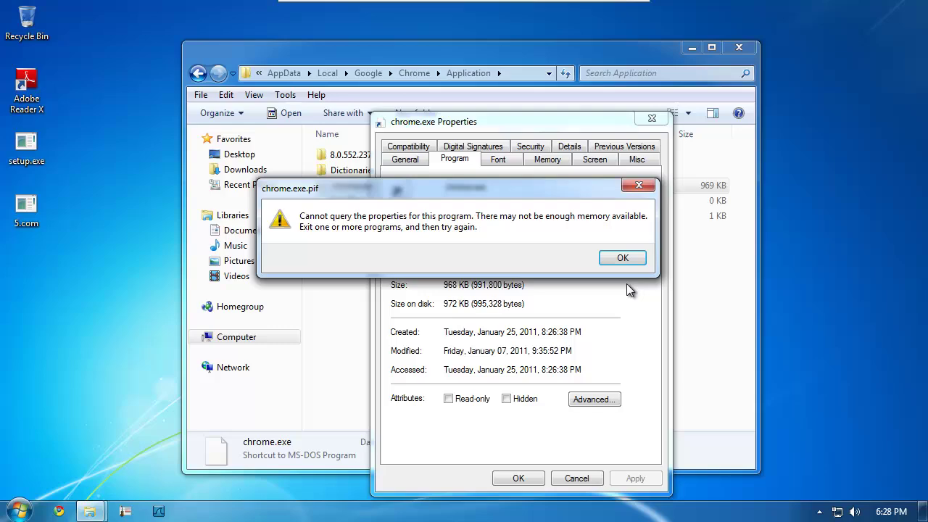
left_click(624, 258)
left_click(650, 120)
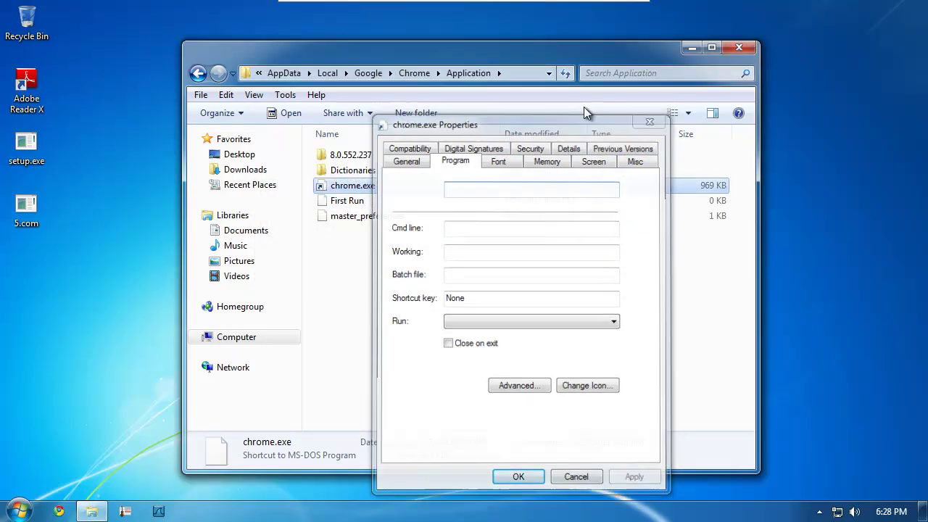
left_click(291, 95)
left_click(309, 168)
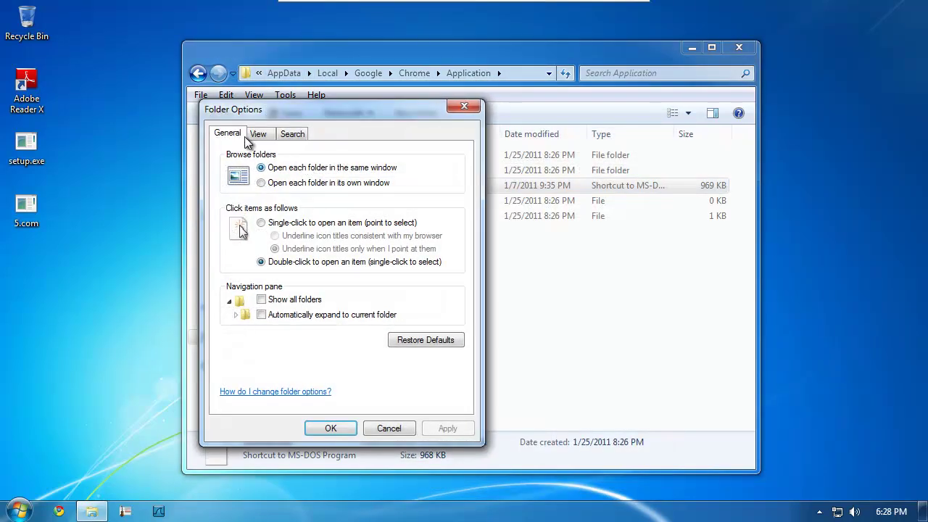
left_click(256, 134)
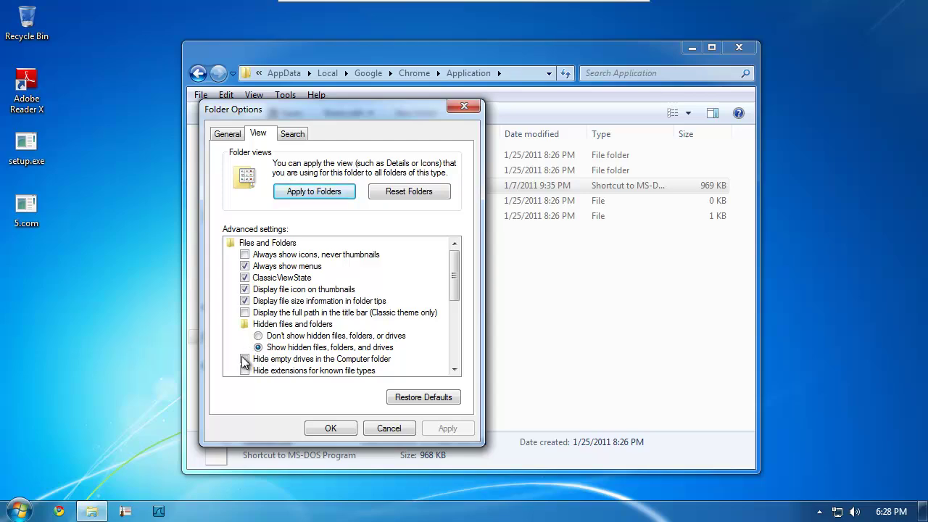
left_click(384, 429)
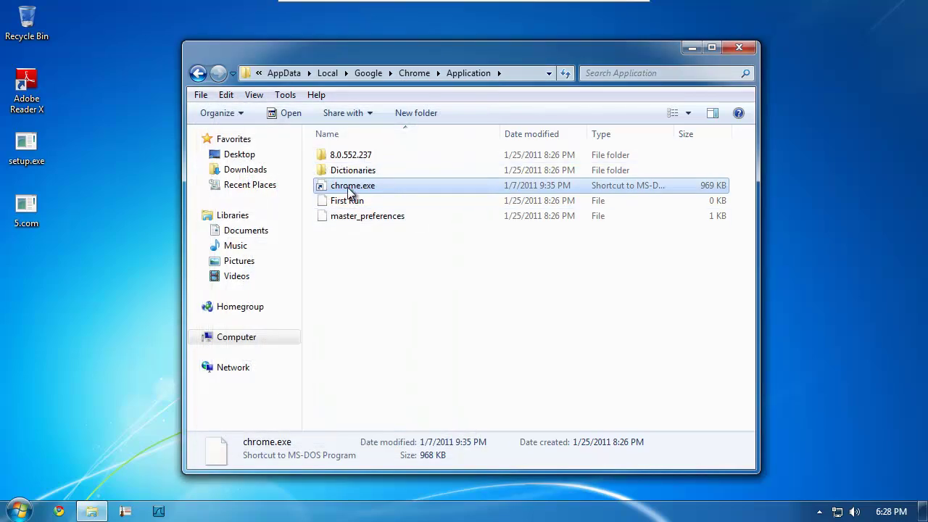
left_click(352, 186)
left_click(383, 186)
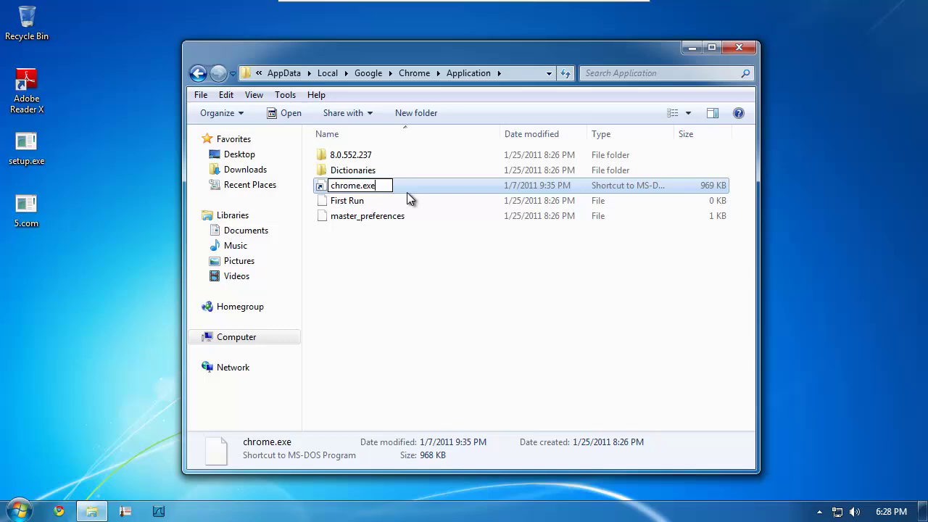
left_click(414, 182)
right_click(414, 182)
left_click(450, 342)
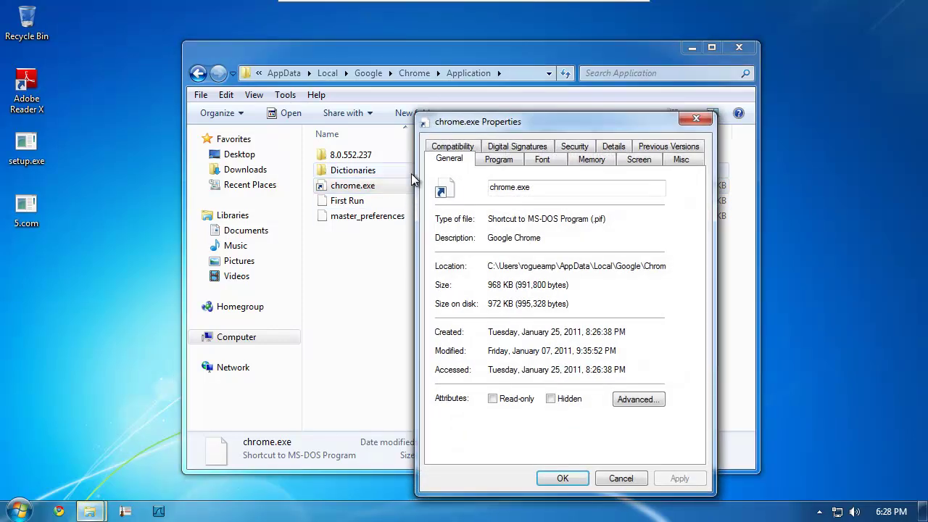
left_click(674, 147)
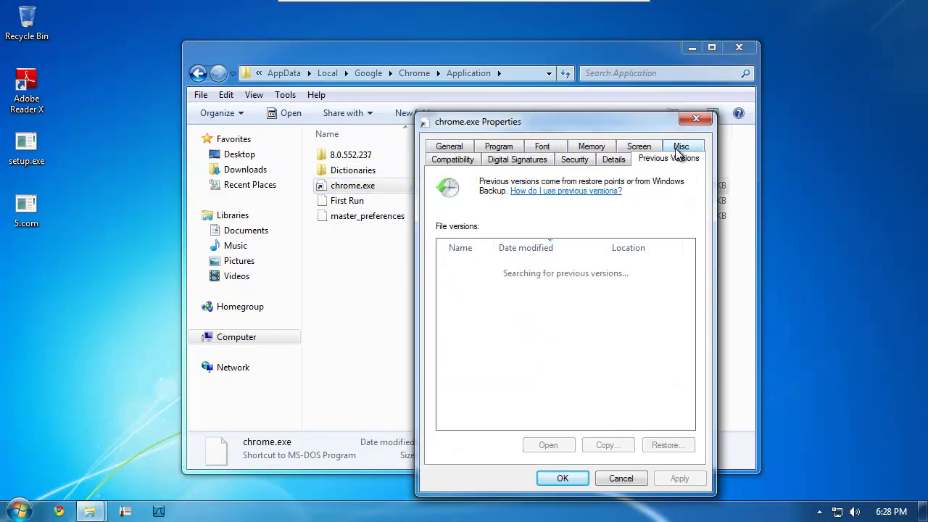
left_click(609, 161)
left_click(541, 216)
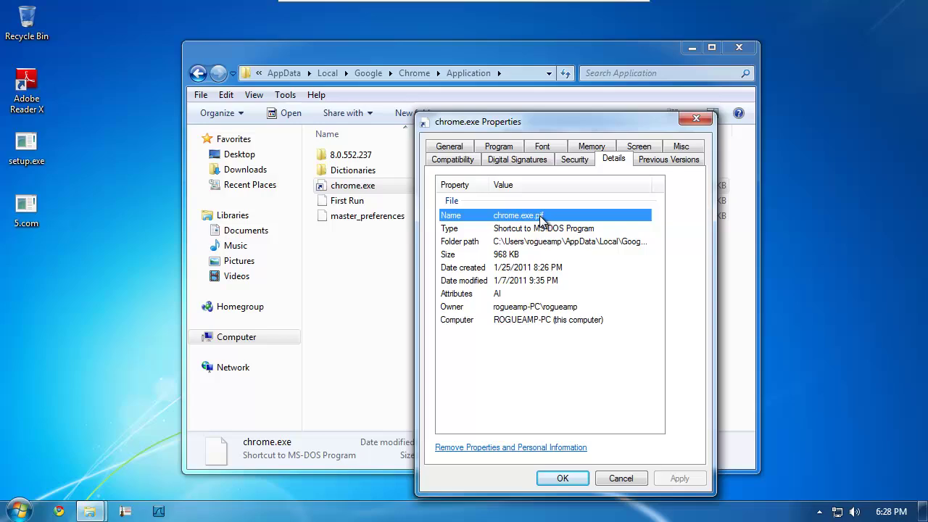
left_click(534, 160)
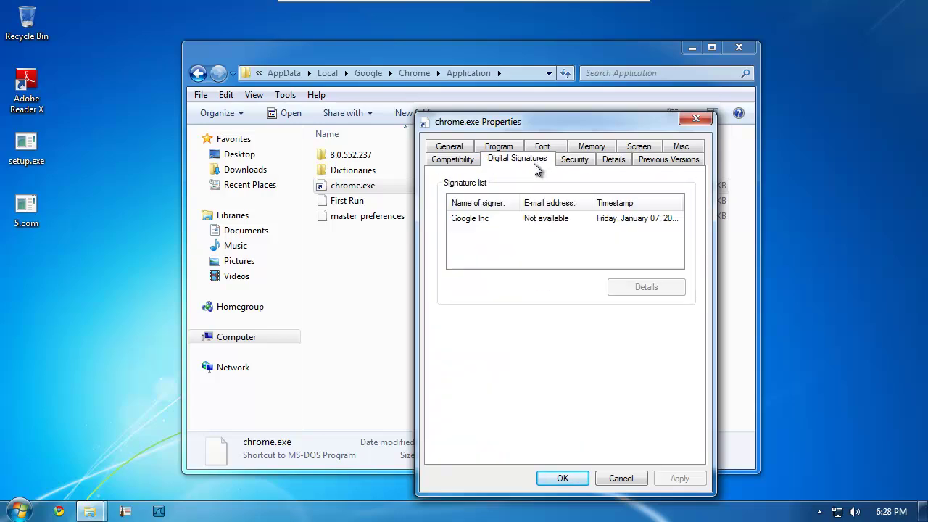
left_click(451, 160)
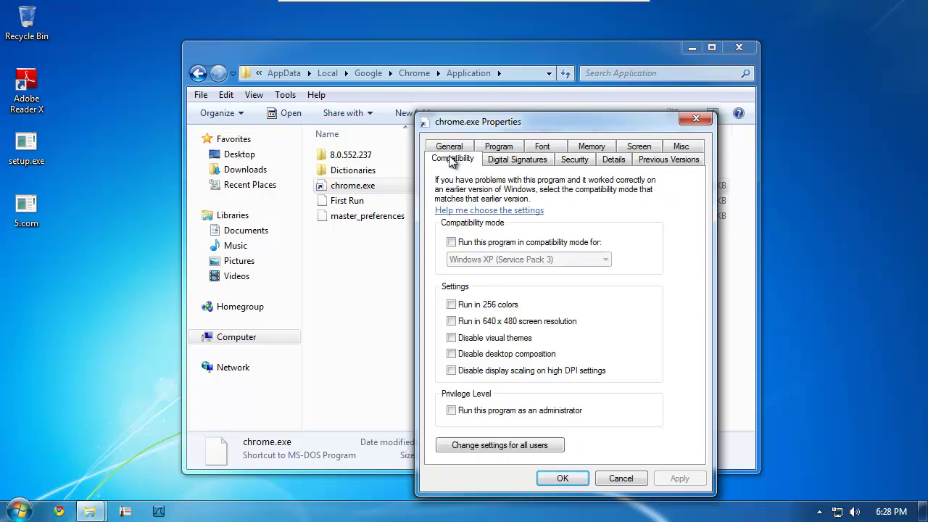
left_click(684, 147)
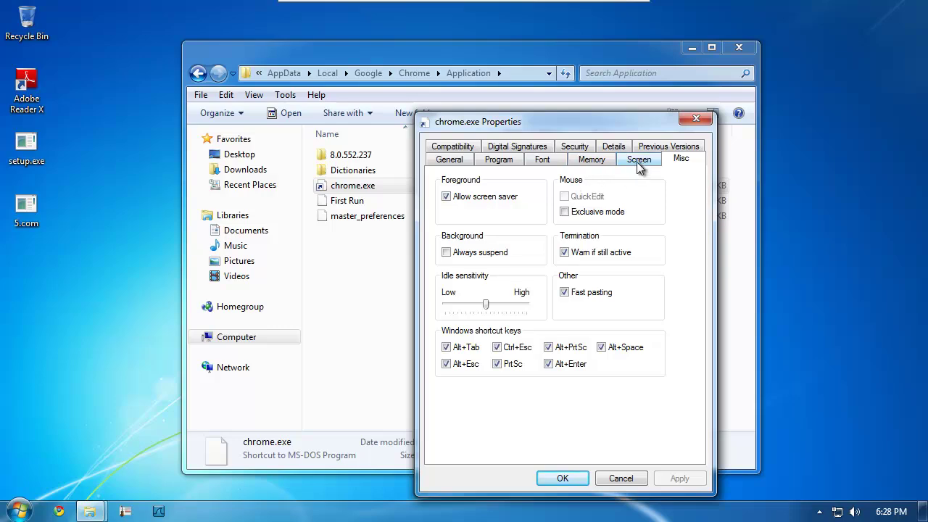
left_click(639, 162)
left_click(601, 164)
left_click(549, 164)
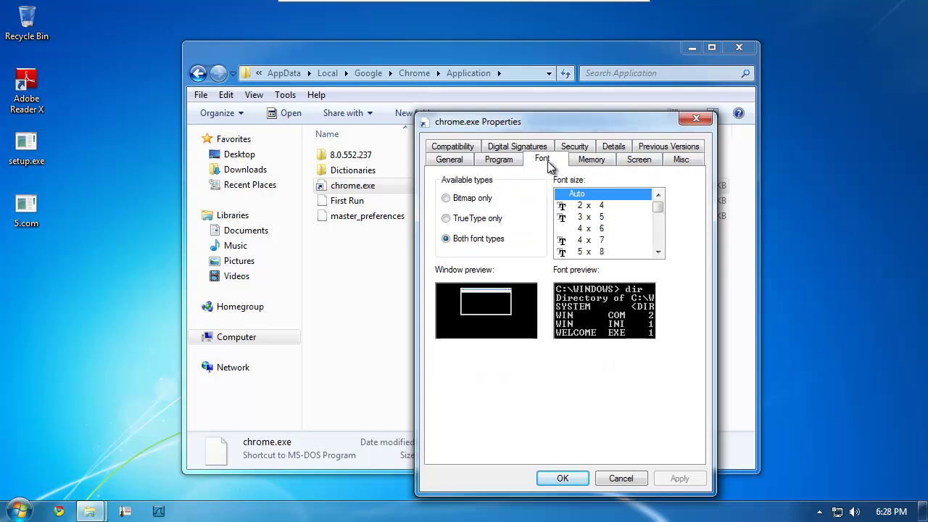
left_click(498, 161)
left_click(621, 257)
left_click(450, 161)
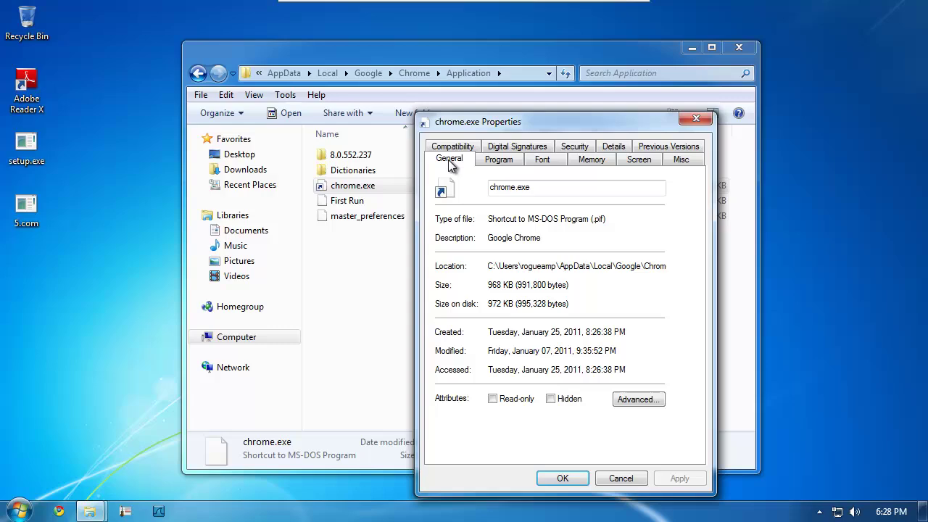
double_click(539, 189)
left_click(638, 400)
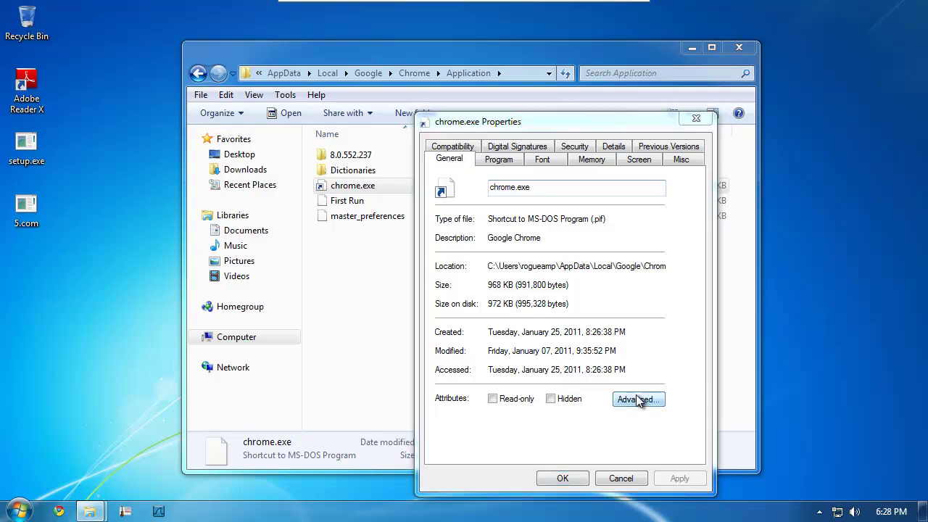
left_click(692, 340)
left_click(696, 119)
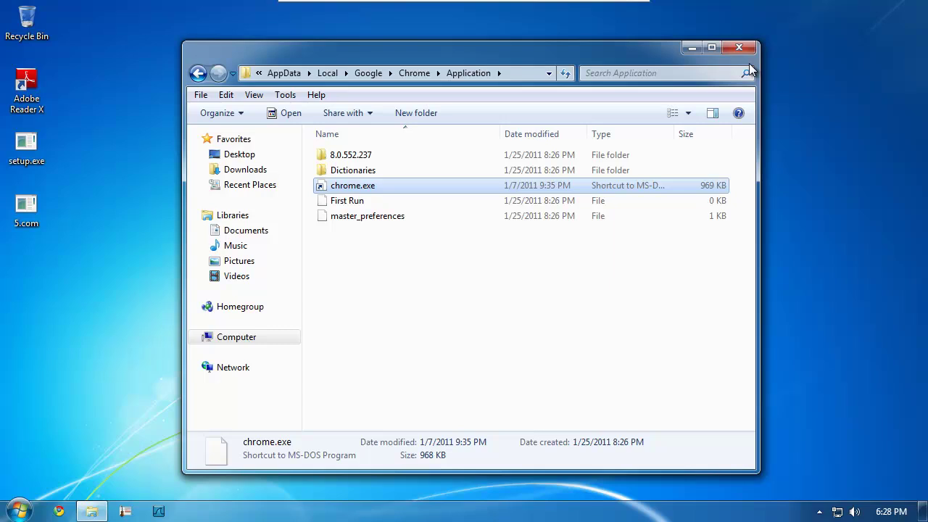
Step: Look inside the empty Dictionaries folder, go back to the Application folder, and close Explorer
double_click(361, 171)
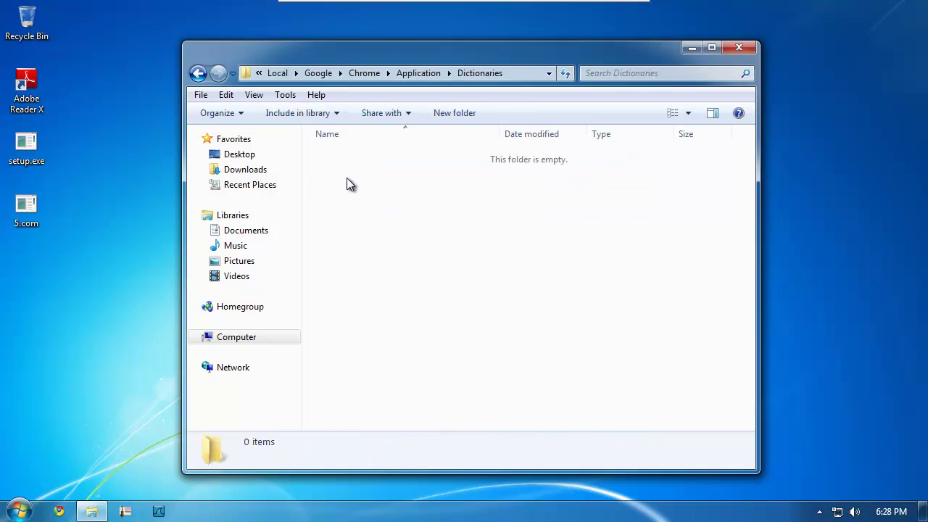
key("BackSpace")
left_click(740, 49)
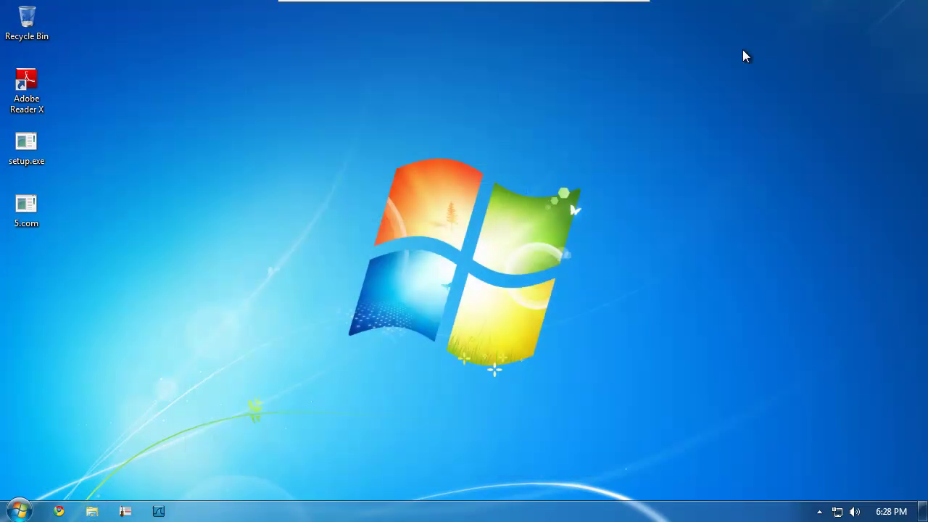